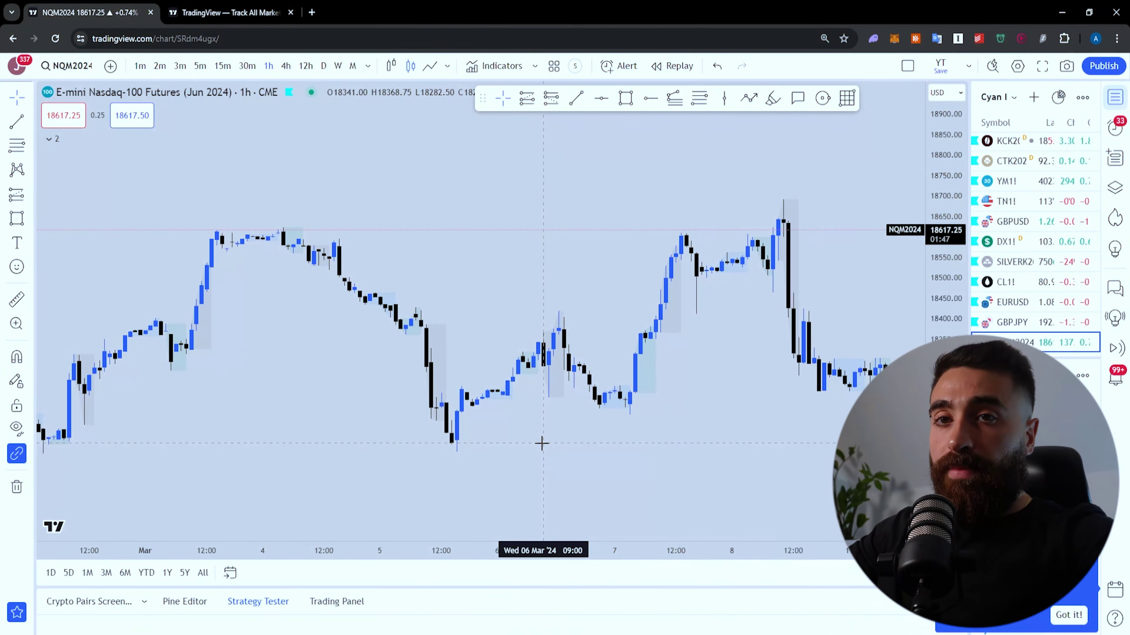
# - Highlight the 5 March swing low with a yellow rectangle and point an arrow down at the candle beside it
pyautogui.moveTo(592, 431); pyautogui.dragTo(541, 381)
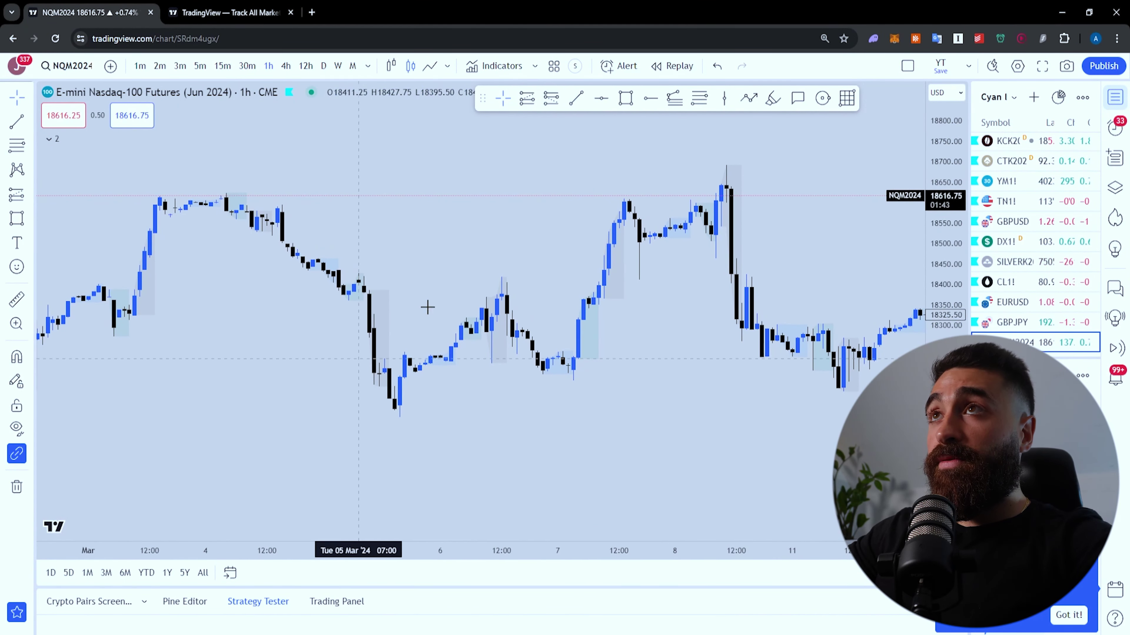
pyautogui.click(409, 428)
pyautogui.click(452, 431)
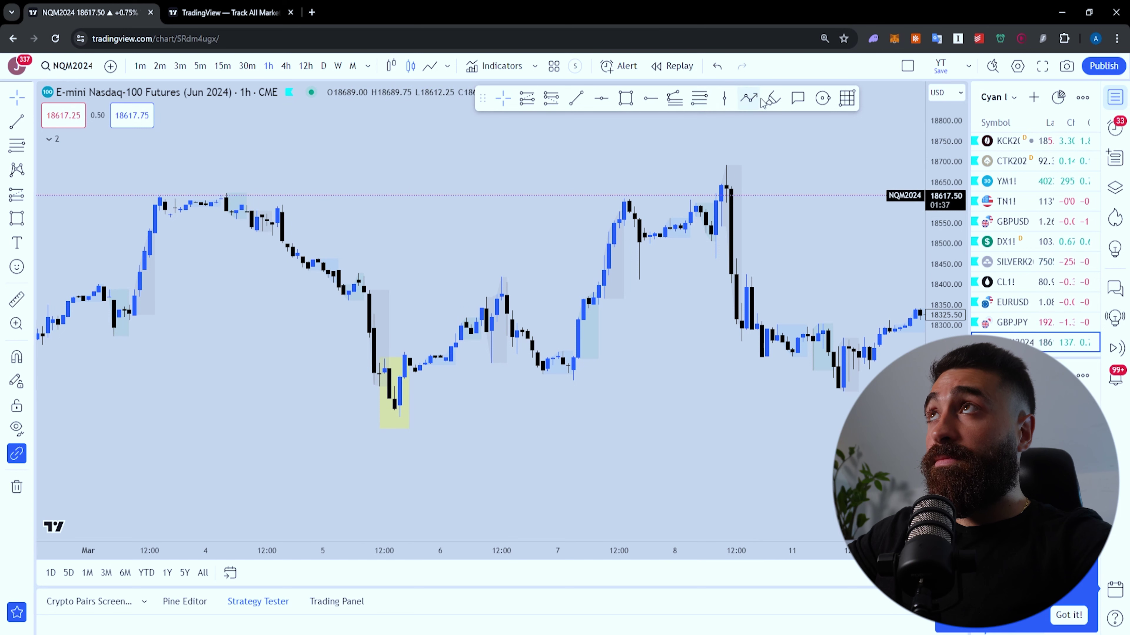
pyautogui.click(430, 335)
pyautogui.doubleClick(404, 382)
pyautogui.click(522, 230)
# - Draw a horizontal trend line from the highlighted 5 March low to 8 March at about 18,175
pyautogui.click(577, 98)
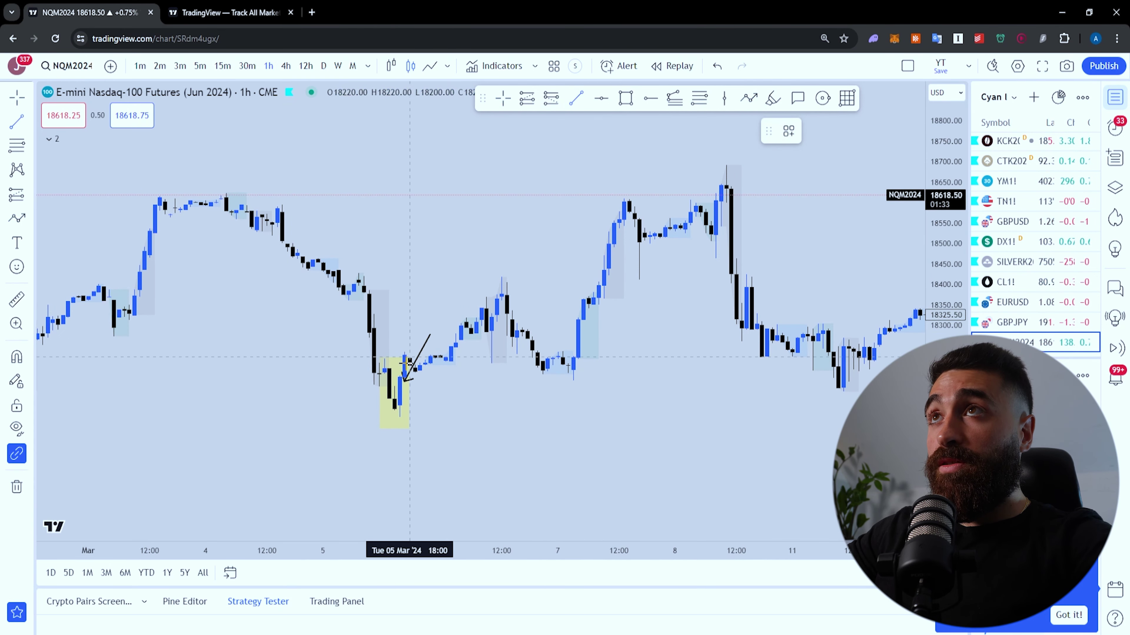
pyautogui.moveTo(497, 376); pyautogui.dragTo(700, 376)
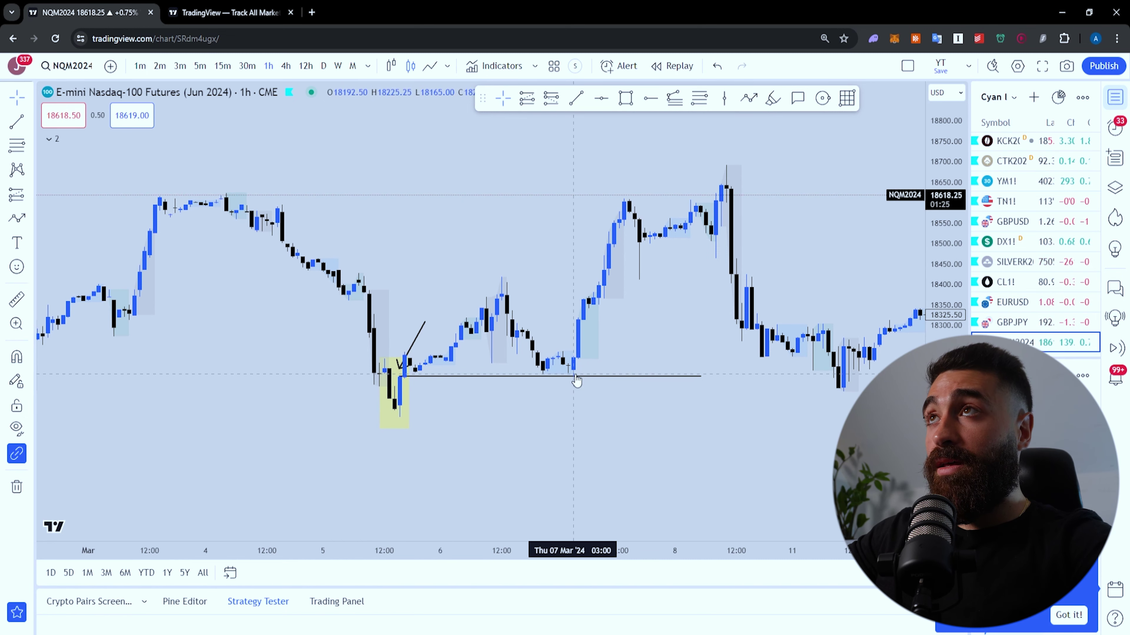
pyautogui.moveTo(577, 381); pyautogui.dragTo(504, 424)
# - Draw a horizontal trend line at about 18,225 from the base of the 7 March rally and extend it to 11 March
pyautogui.click(577, 101)
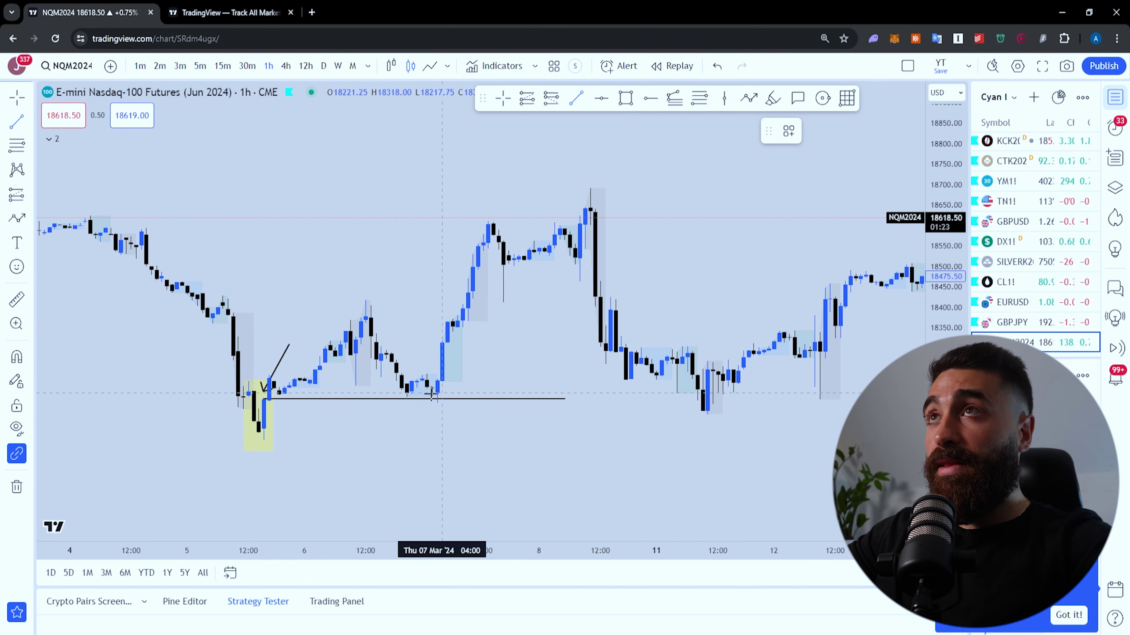
pyautogui.click(437, 382)
pyautogui.click(645, 381)
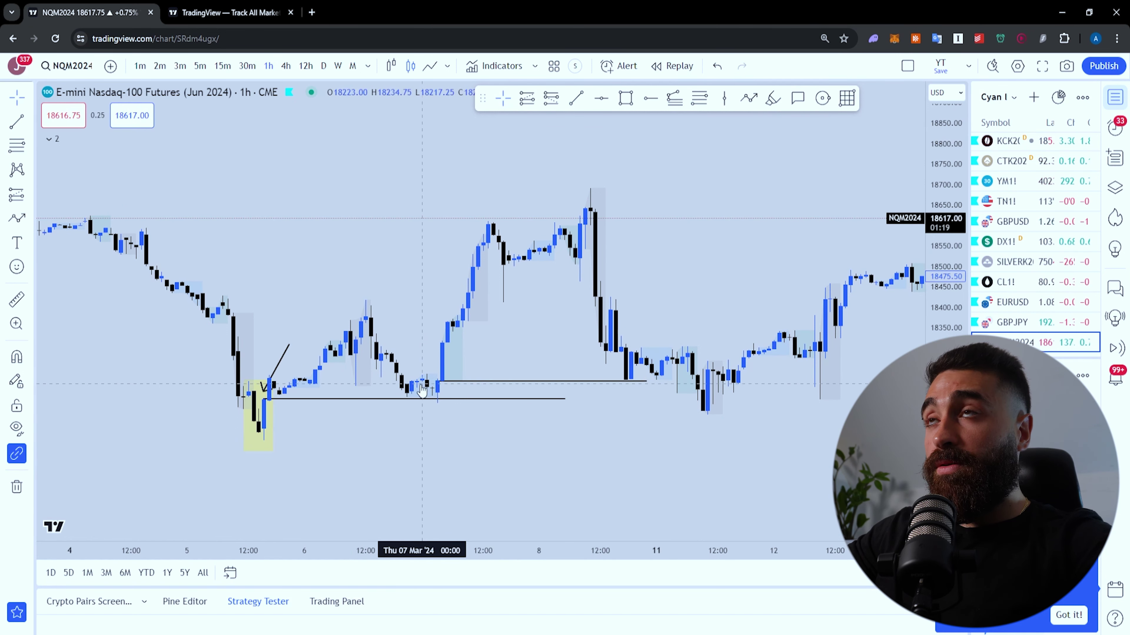
pyautogui.moveTo(946, 463); pyautogui.dragTo(946, 368)
pyautogui.moveTo(516, 420); pyautogui.dragTo(511, 418)
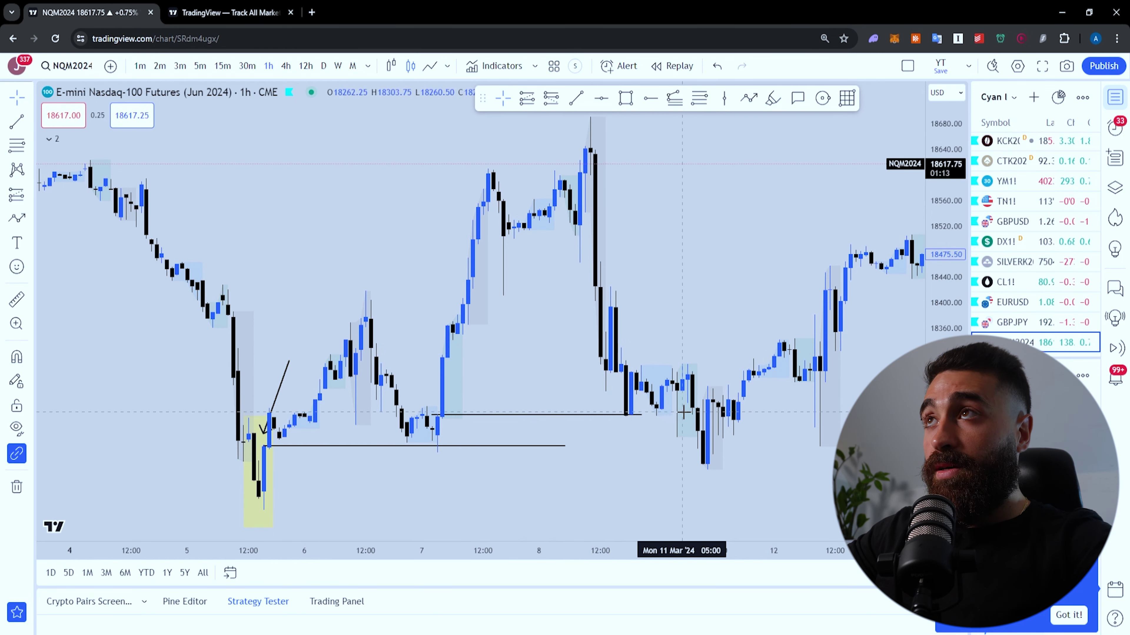
pyautogui.moveTo(642, 416); pyautogui.dragTo(667, 416)
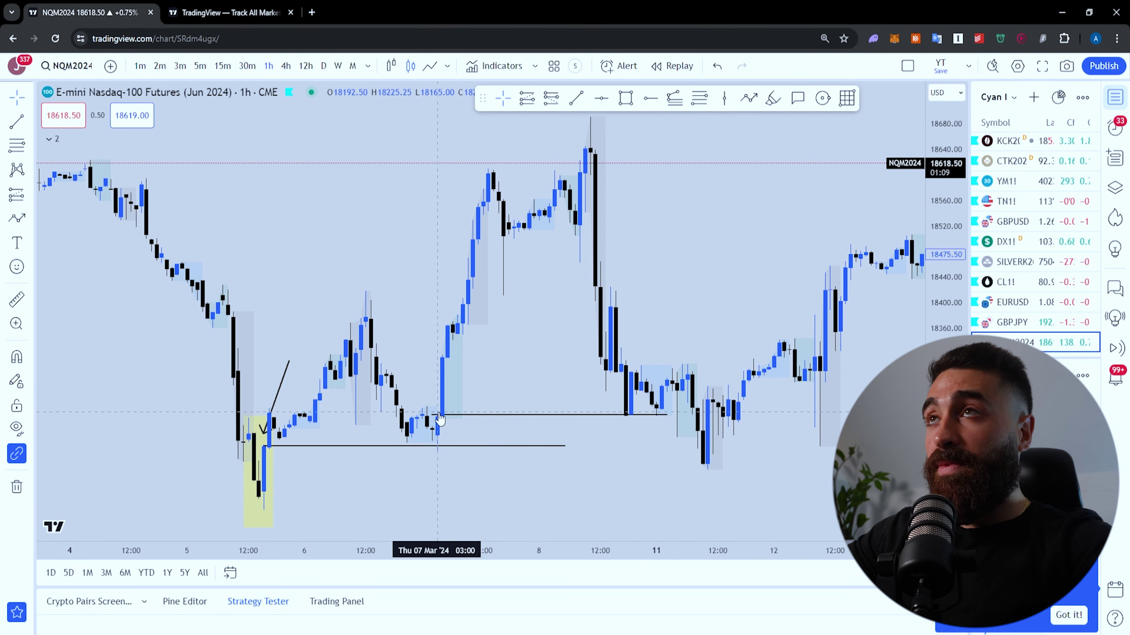
pyautogui.moveTo(512, 378); pyautogui.dragTo(501, 382)
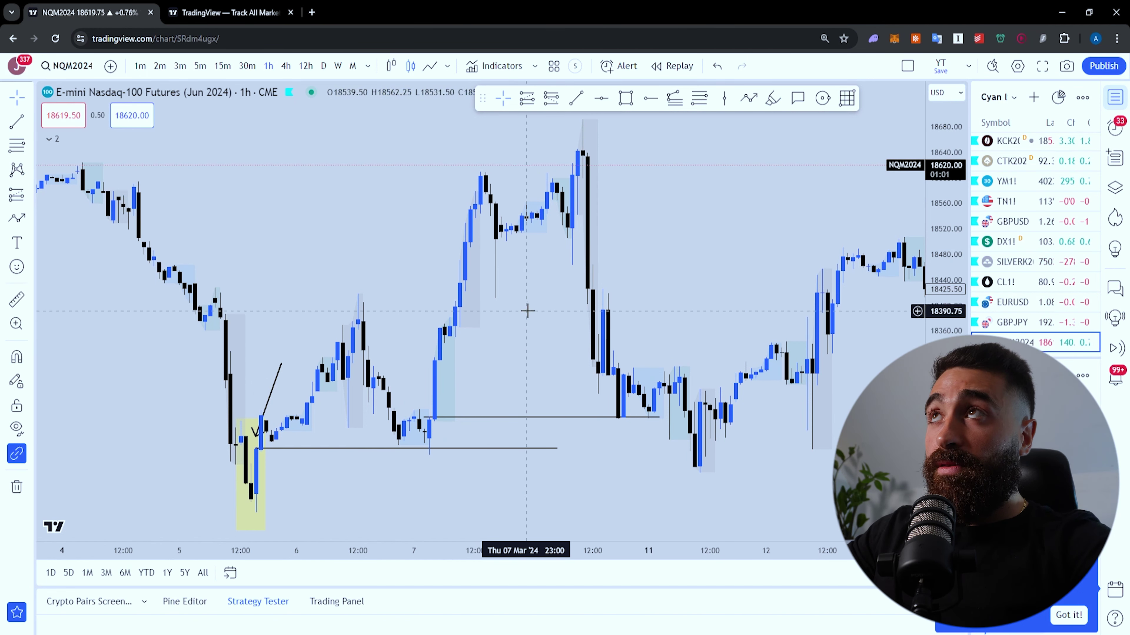
# - Draw a horizontal trend line at about 18,315 from the base of the 12 March up-move to about 14 March
pyautogui.moveTo(541, 292); pyautogui.dragTo(482, 343)
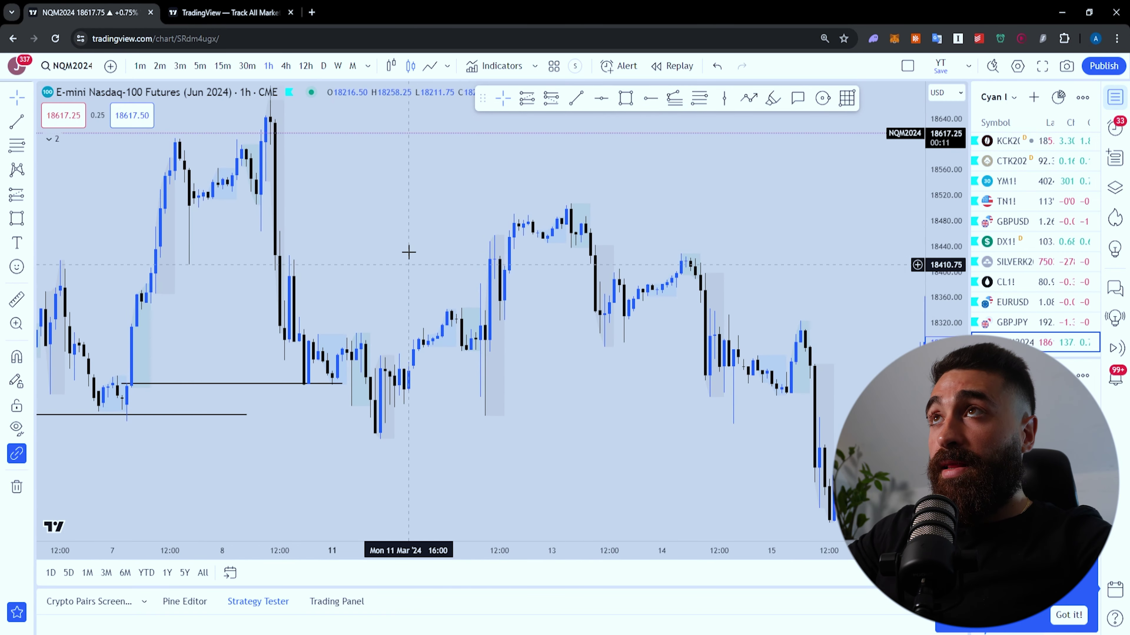
pyautogui.moveTo(408, 252); pyautogui.dragTo(431, 258)
pyautogui.moveTo(585, 340); pyautogui.dragTo(566, 340)
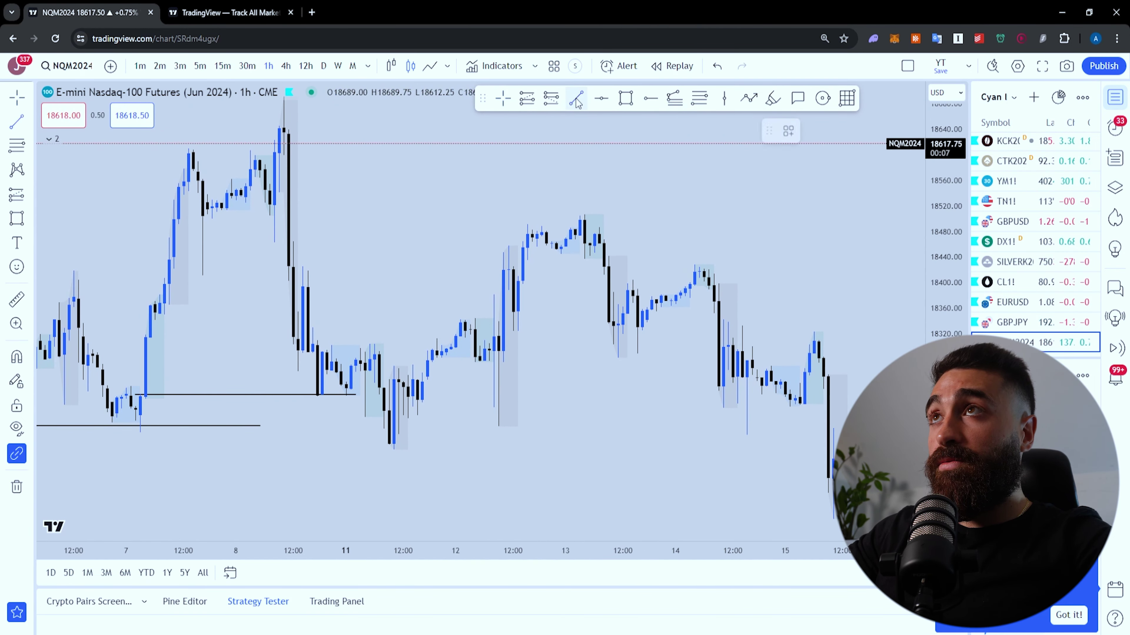
pyautogui.click(499, 338)
pyautogui.keyDown('shift'); pyautogui.click(666, 340); pyautogui.keyUp('shift')
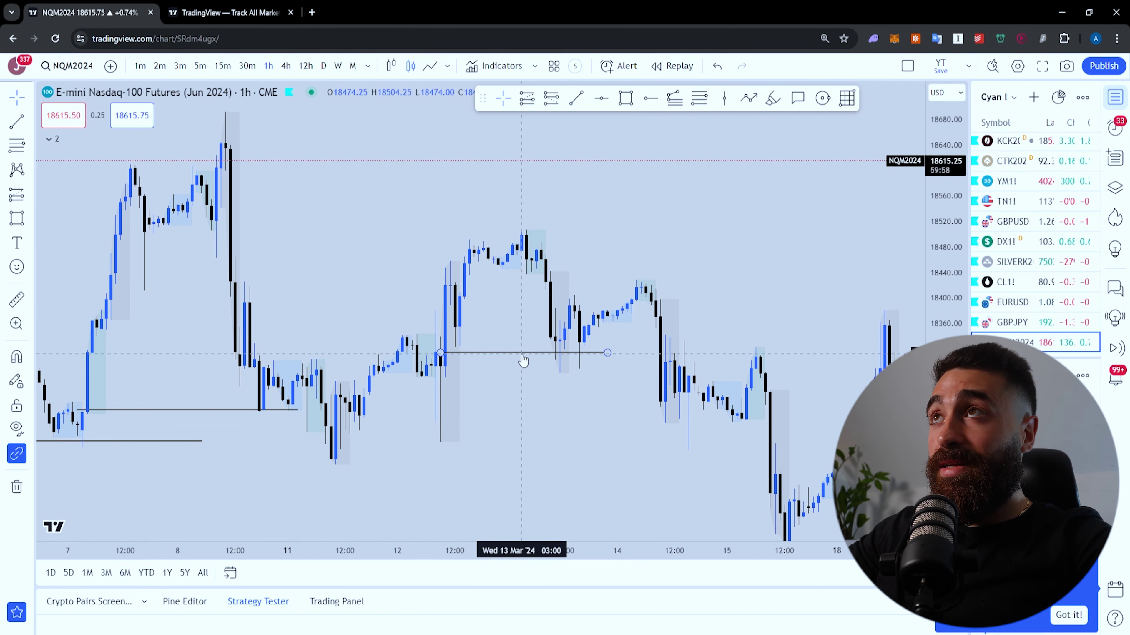
# - Switch the Nasdaq futures chart to the 4-hour timeframe and frame the mid-March swings up to the latest candles
pyautogui.moveTo(556, 378); pyautogui.dragTo(261, 291)
pyautogui.click(286, 66)
pyautogui.moveTo(658, 368); pyautogui.dragTo(389, 344)
pyautogui.scroll(4, 693, 312)
pyautogui.moveTo(653, 295); pyautogui.dragTo(636, 363)
pyautogui.moveTo(598, 312); pyautogui.dragTo(676, 307)
pyautogui.moveTo(946, 234); pyautogui.dragTo(943, 352)
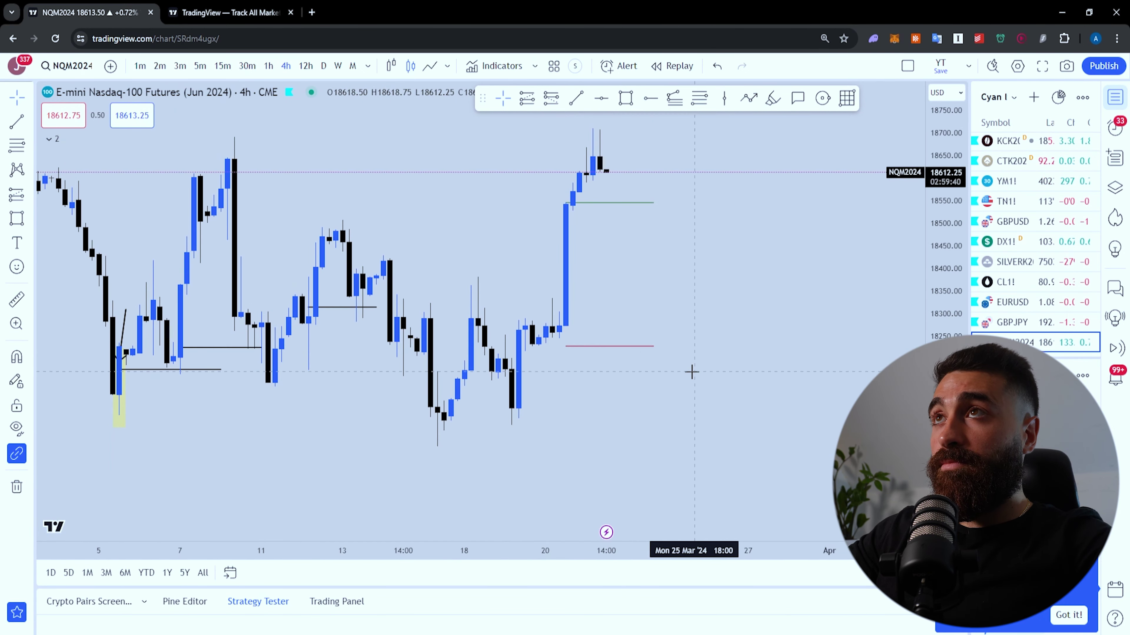
pyautogui.moveTo(698, 374); pyautogui.dragTo(718, 368)
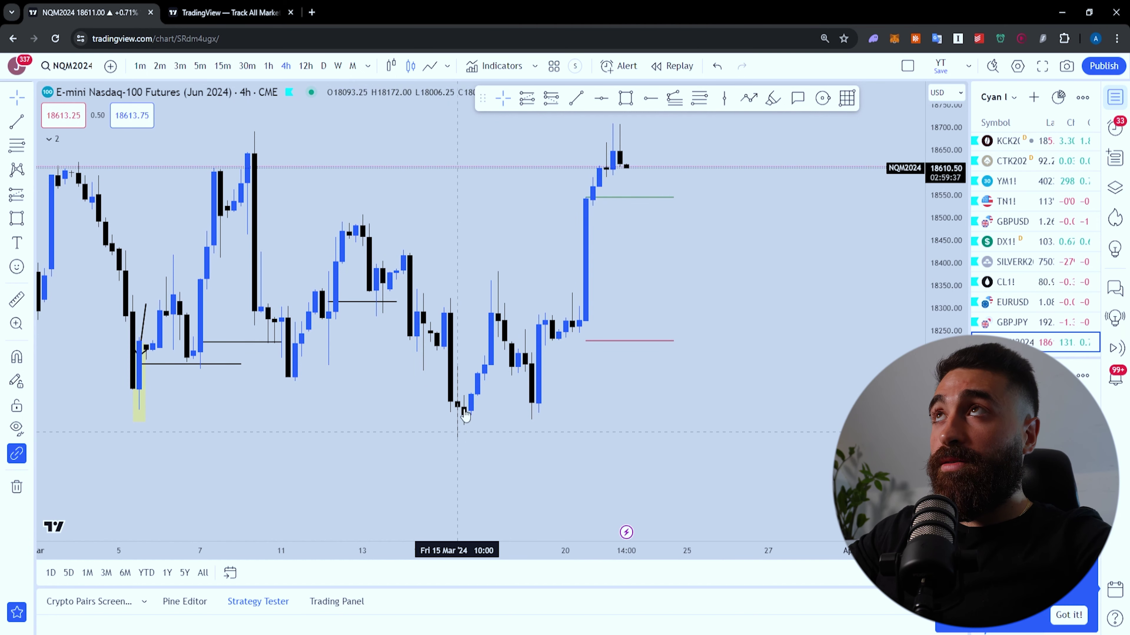
# - Draw a horizontal trend line at about 18,100 from the 15 March low candle to about 21 March
pyautogui.moveTo(457, 400); pyautogui.dragTo(612, 400)
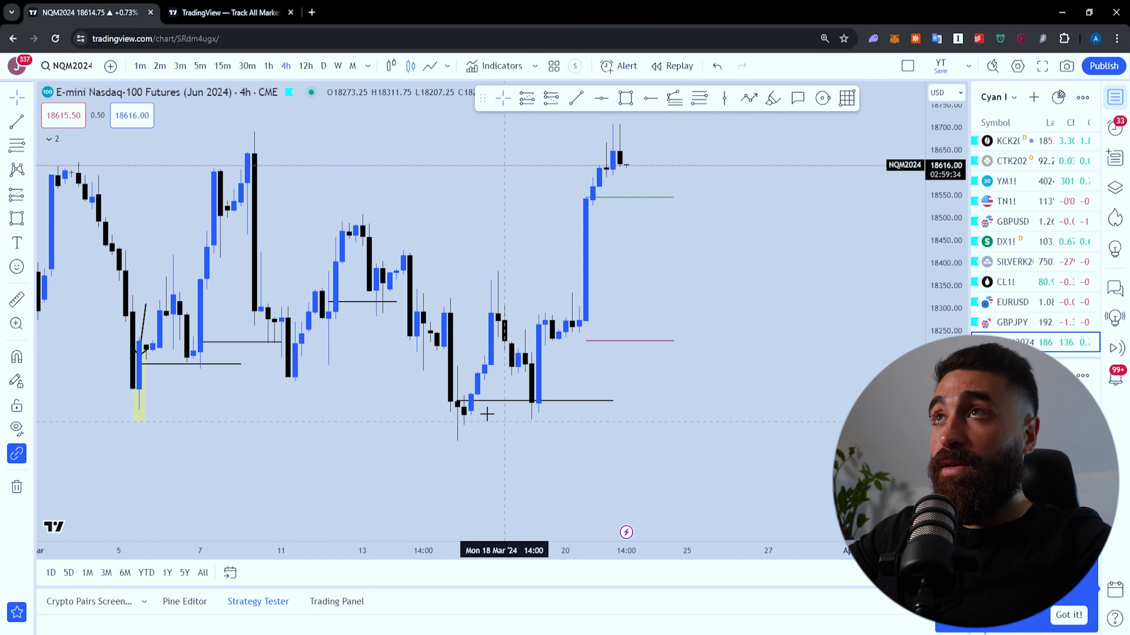
pyautogui.click(482, 401)
pyautogui.click(498, 411)
pyautogui.moveTo(481, 401); pyautogui.dragTo(508, 400)
pyautogui.click(550, 384)
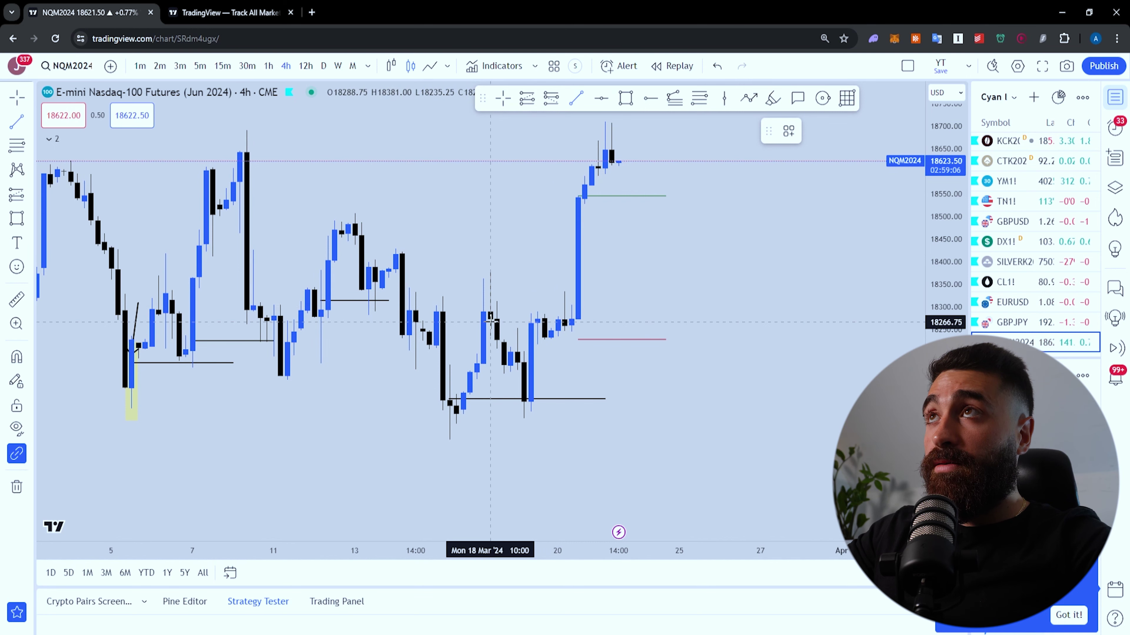
# - Draw a horizontal trend line from the 18 March 10:00 candle and raise it slightly to about 18,270
pyautogui.moveTo(491, 321); pyautogui.dragTo(652, 322)
pyautogui.moveTo(524, 321); pyautogui.dragTo(524, 318)
pyautogui.click(531, 299)
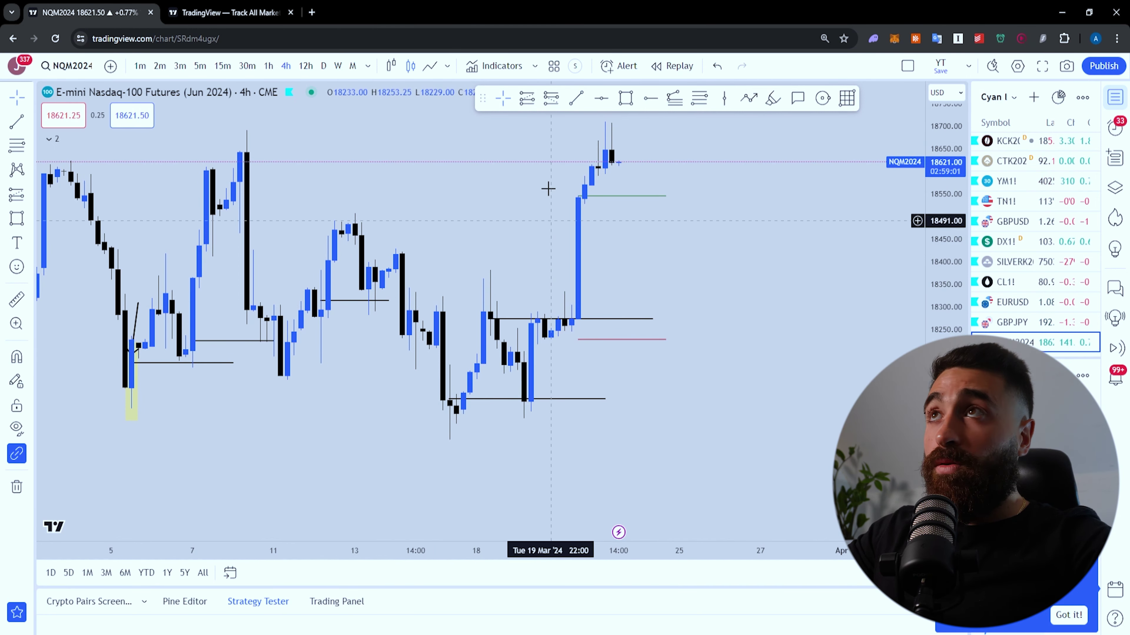
# - Highlight the upper wicks of the 18 March swing high with a yellow rectangle
pyautogui.moveTo(498, 355); pyautogui.dragTo(485, 354)
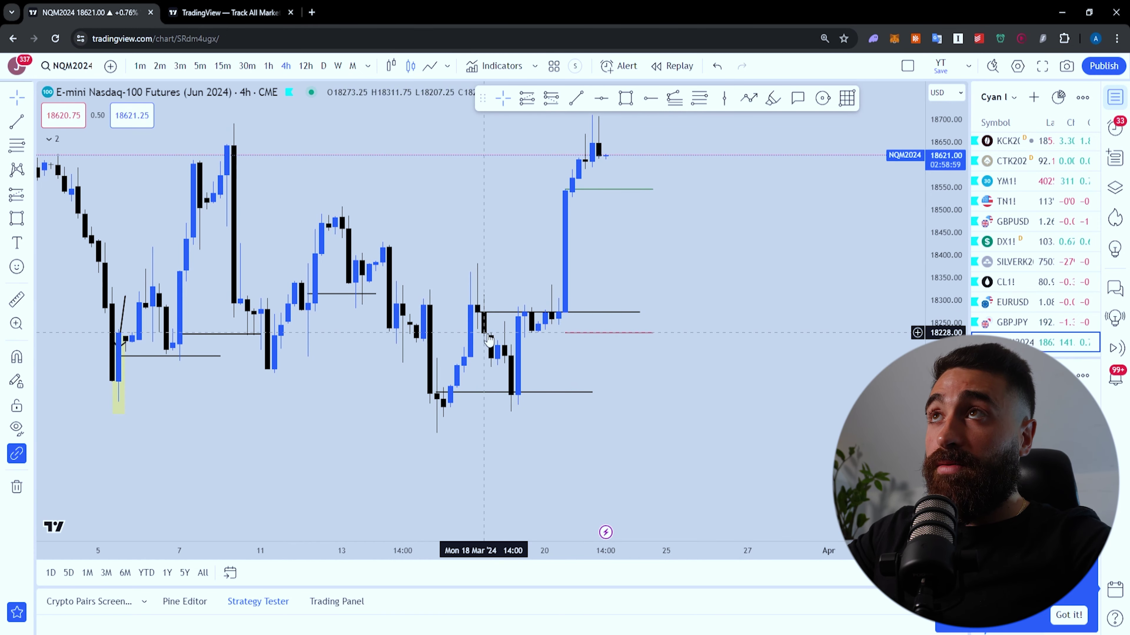
pyautogui.moveTo(522, 270); pyautogui.dragTo(492, 301)
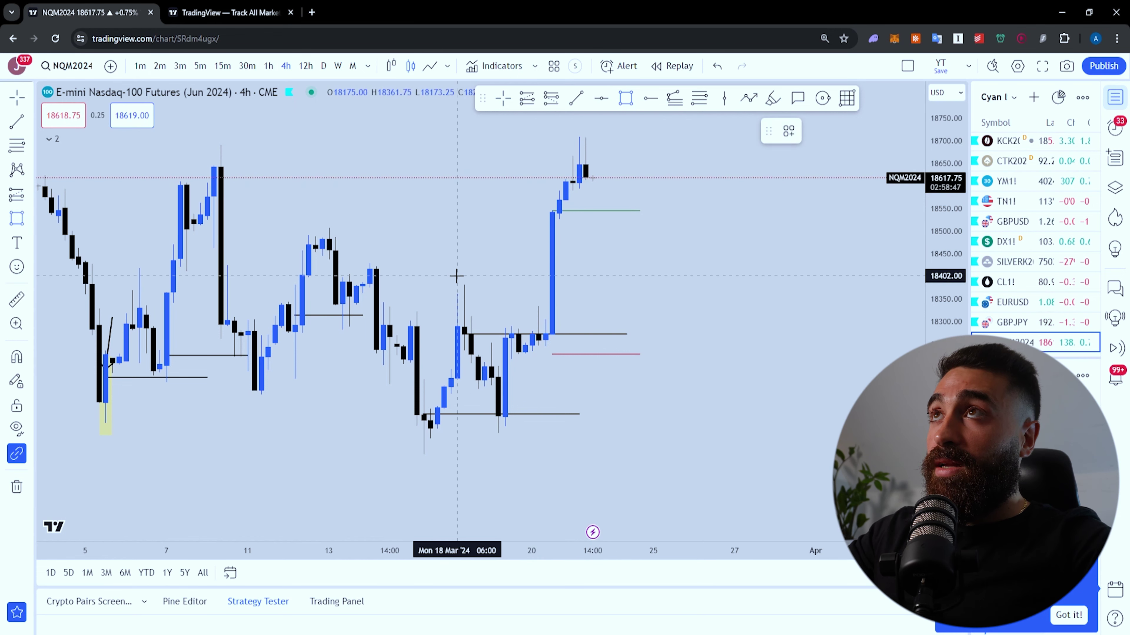
pyautogui.moveTo(451, 276); pyautogui.dragTo(469, 324)
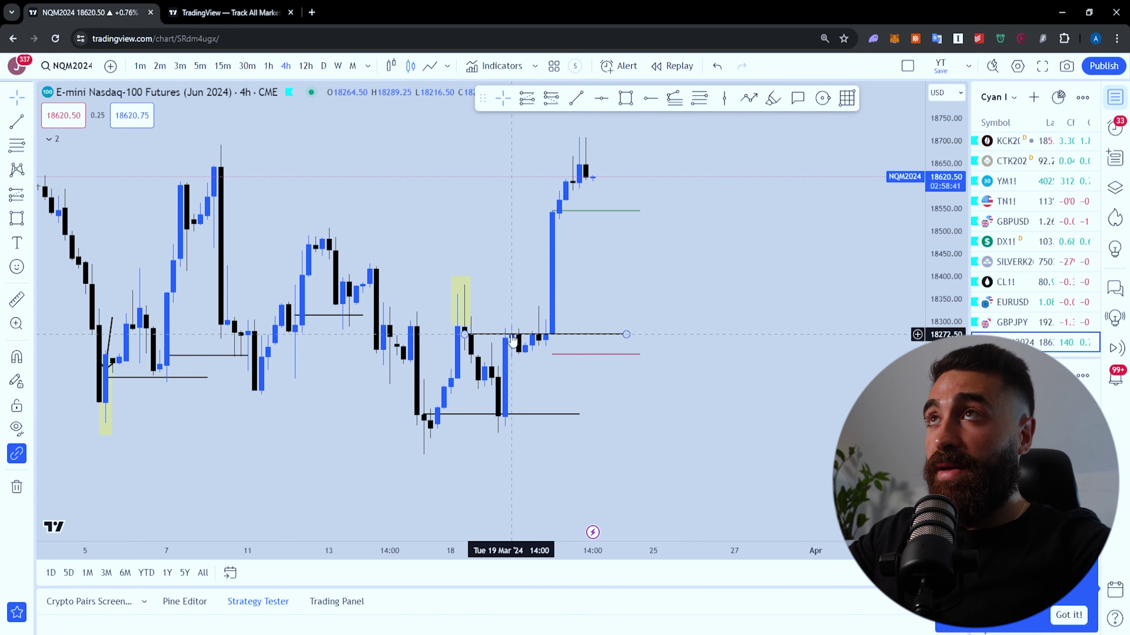
# - Switch the chart to the 15-minute timeframe and examine the 19–20 March price action around the two marked levels
pyautogui.moveTo(518, 292); pyautogui.dragTo(477, 298)
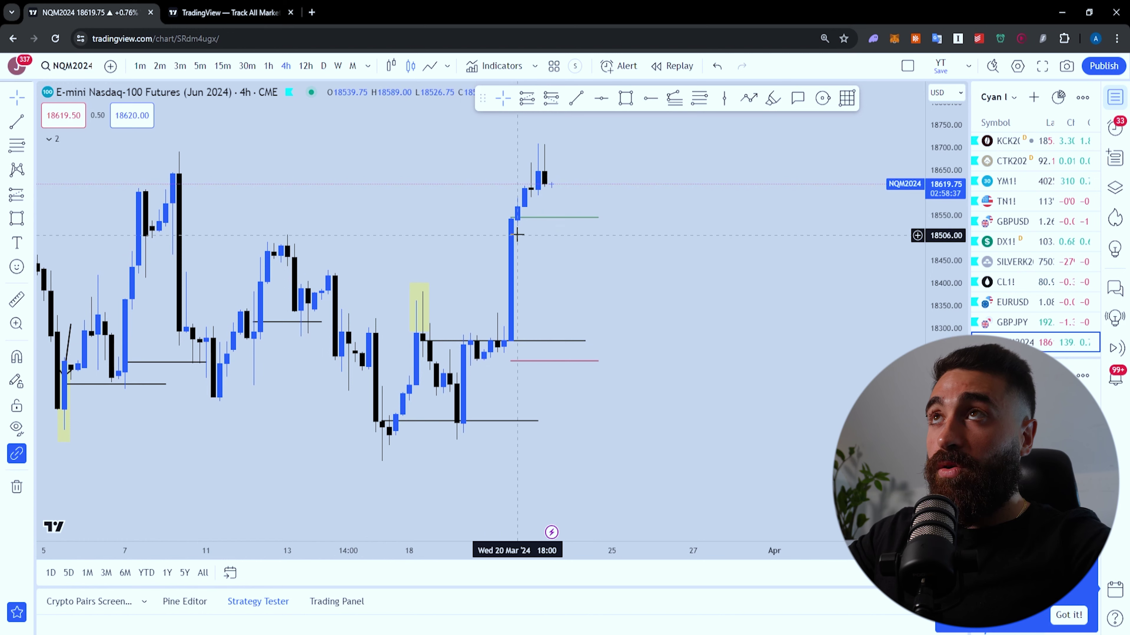
pyautogui.moveTo(550, 318); pyautogui.dragTo(529, 312)
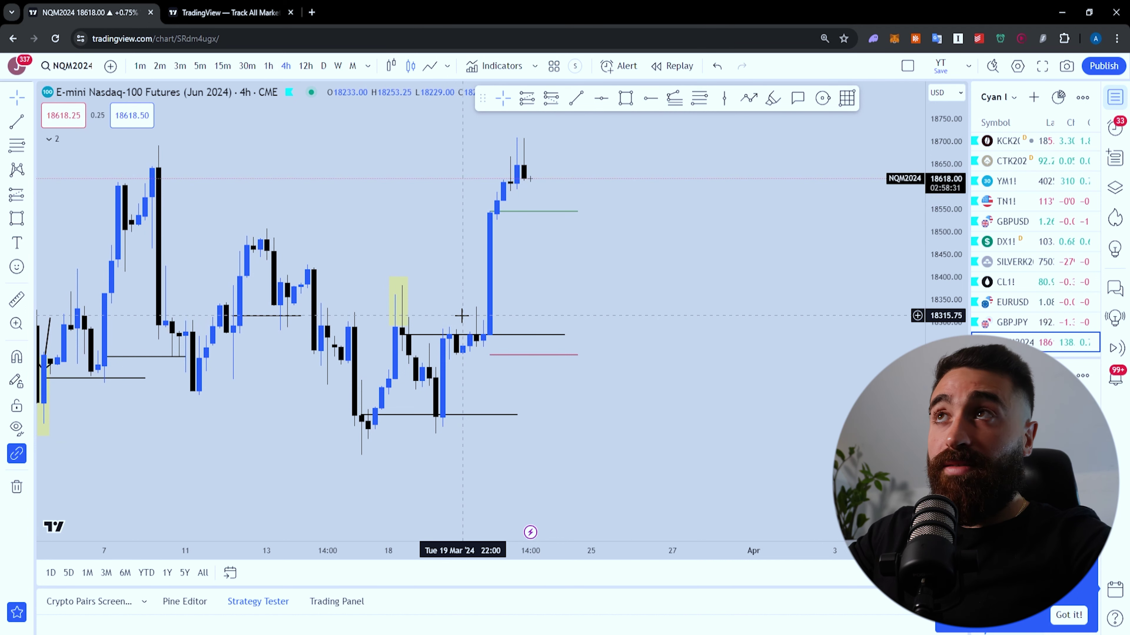
pyautogui.moveTo(524, 307); pyautogui.dragTo(500, 403)
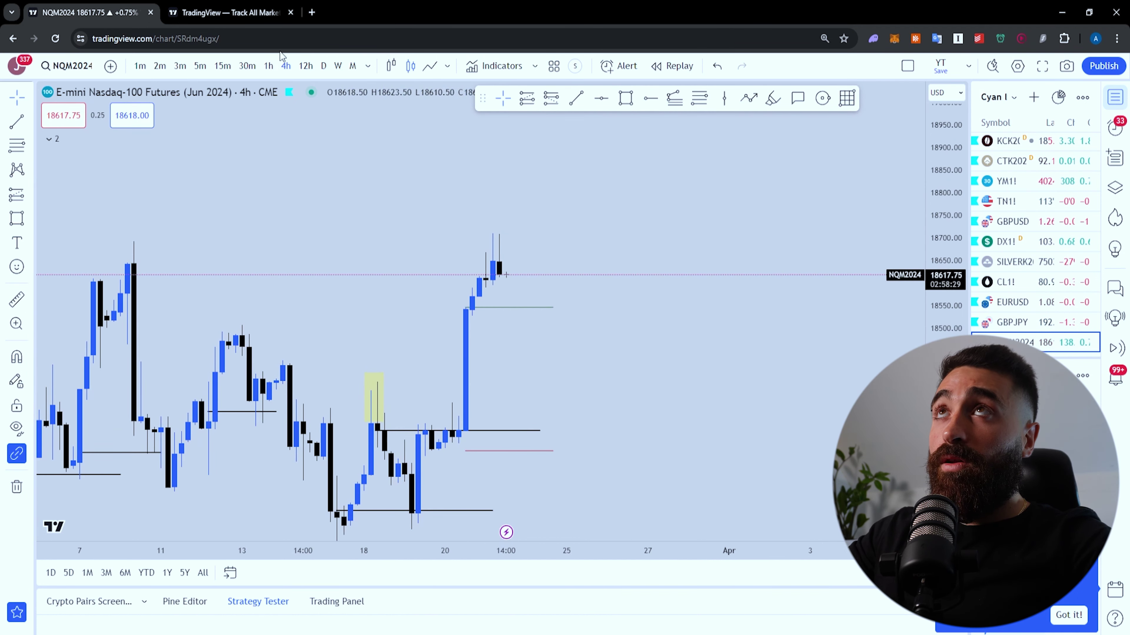
pyautogui.click(223, 66)
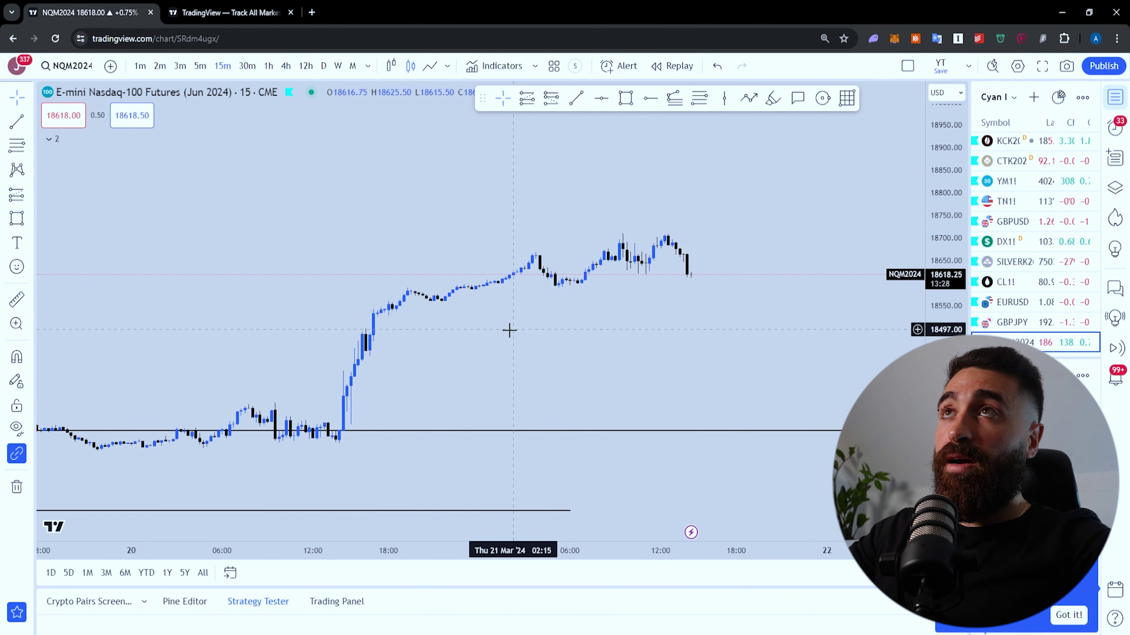
pyautogui.scroll(-3, 489, 336)
pyautogui.moveTo(946, 476); pyautogui.dragTo(945, 379)
pyautogui.moveTo(663, 379); pyautogui.dragTo(886, 180)
pyautogui.scroll(5, 663, 300)
pyautogui.moveTo(270, 263); pyautogui.dragTo(500, 175)
pyautogui.scroll(4, 491, 282)
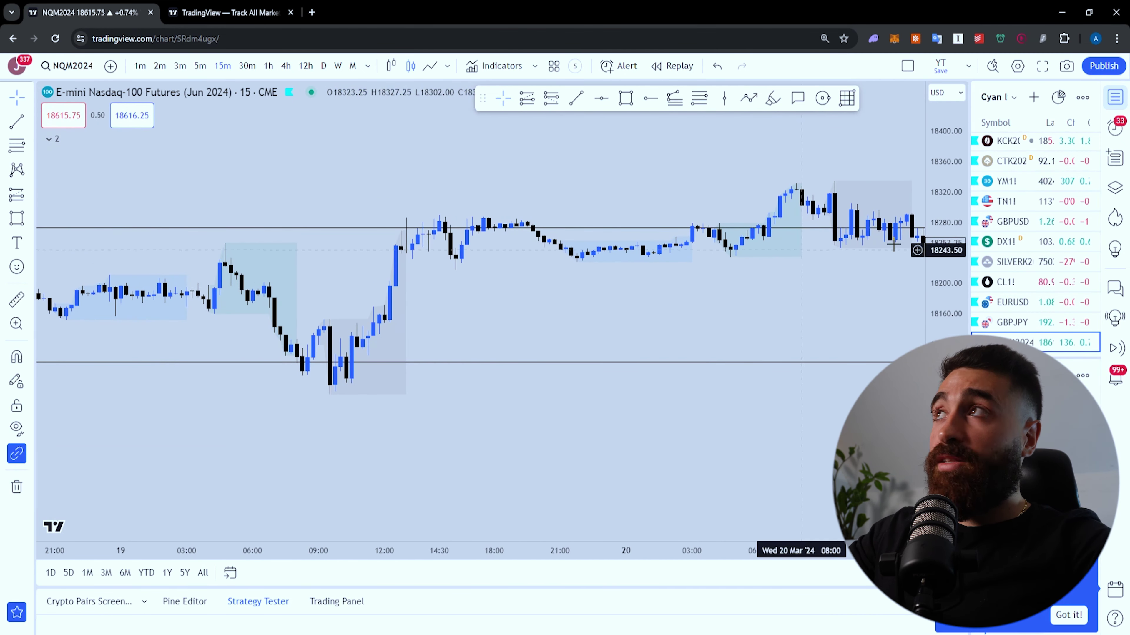
# - Open the GBPUSD chart and examine how price reacts at the horizontal levels drawn from the mid-March swings
pyautogui.click(1002, 220)
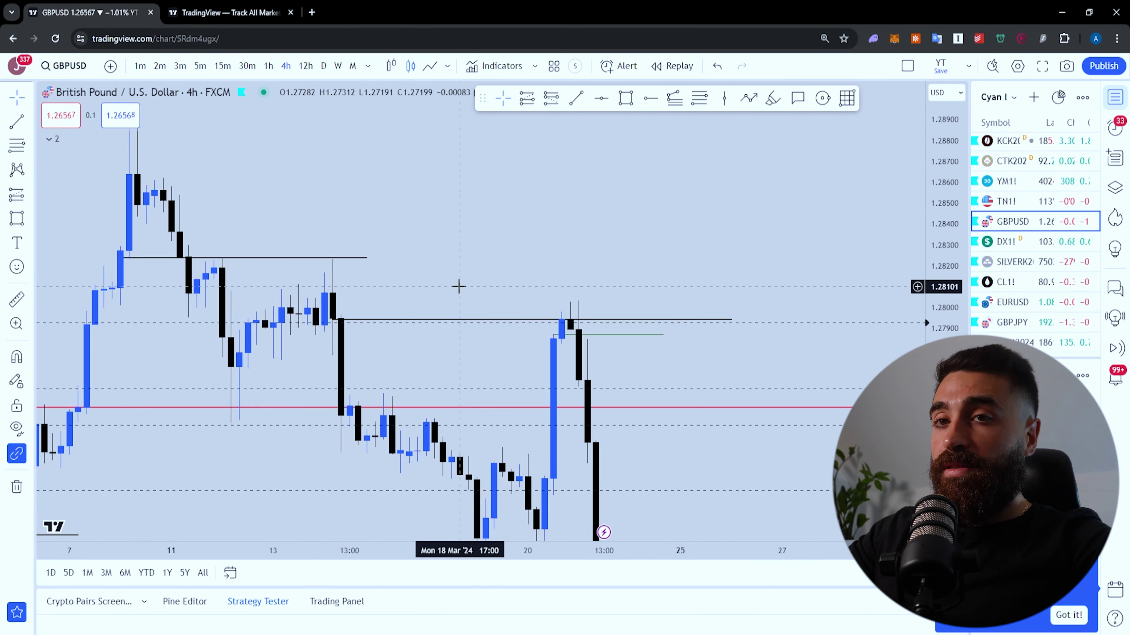
pyautogui.moveTo(409, 355); pyautogui.dragTo(445, 344)
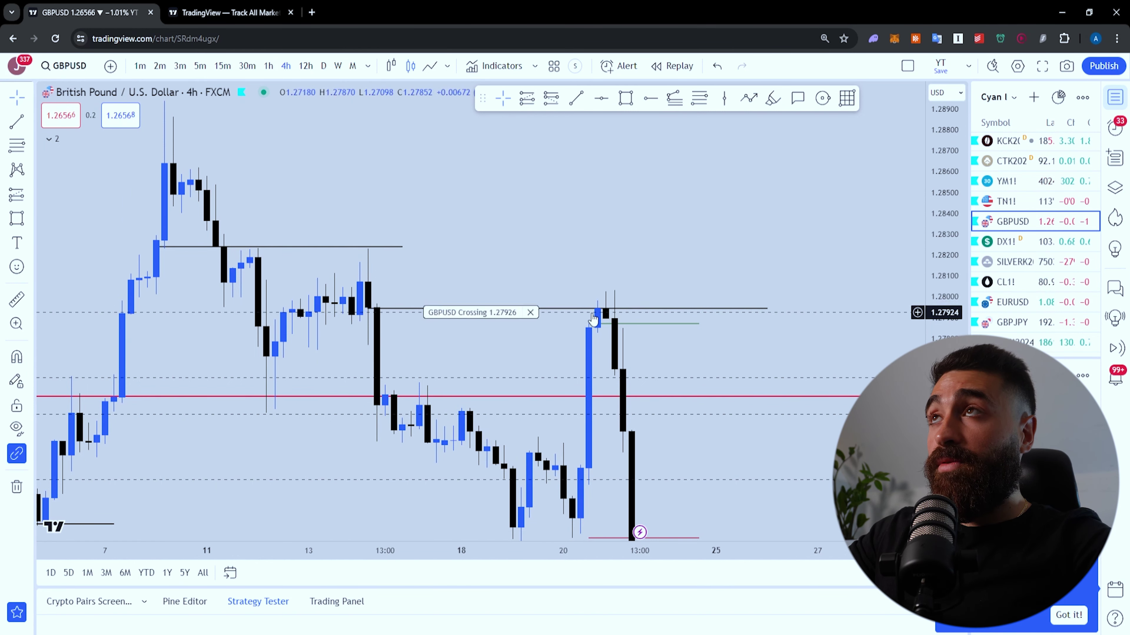
pyautogui.moveTo(605, 308); pyautogui.dragTo(578, 139)
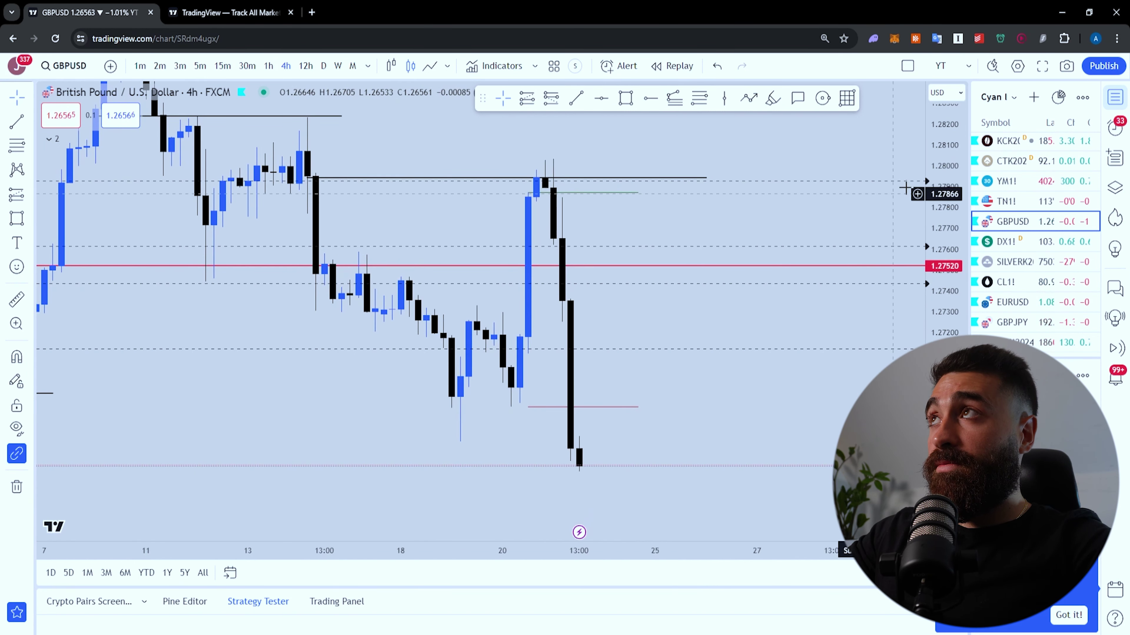
pyautogui.moveTo(940, 200); pyautogui.dragTo(937, 296)
pyautogui.moveTo(450, 194); pyautogui.dragTo(458, 237)
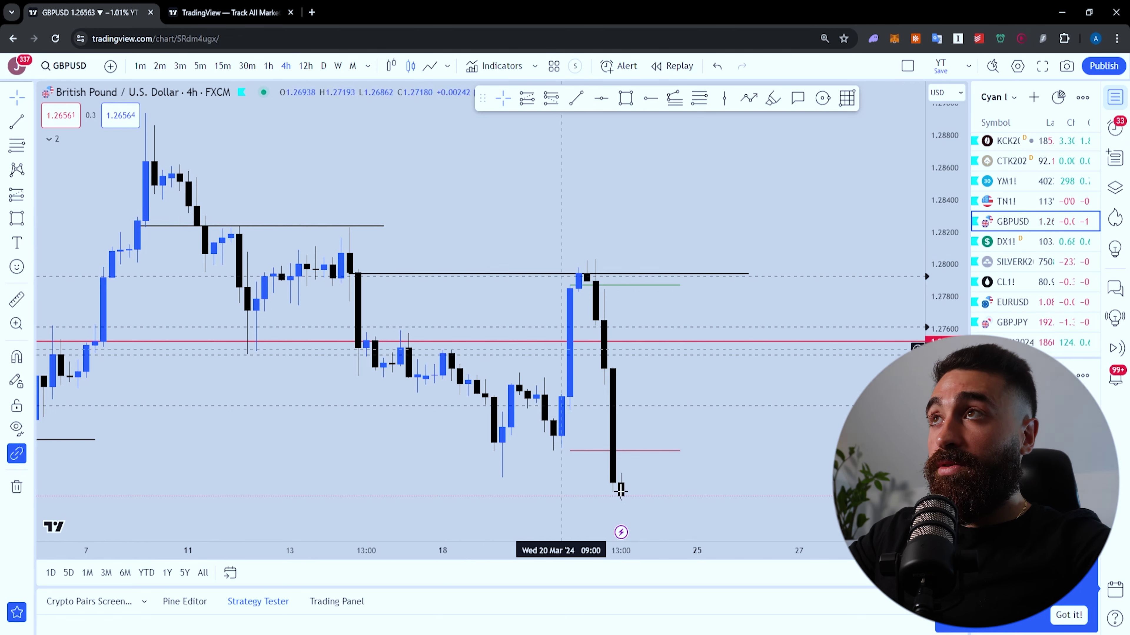
pyautogui.moveTo(622, 200); pyautogui.dragTo(613, 208)
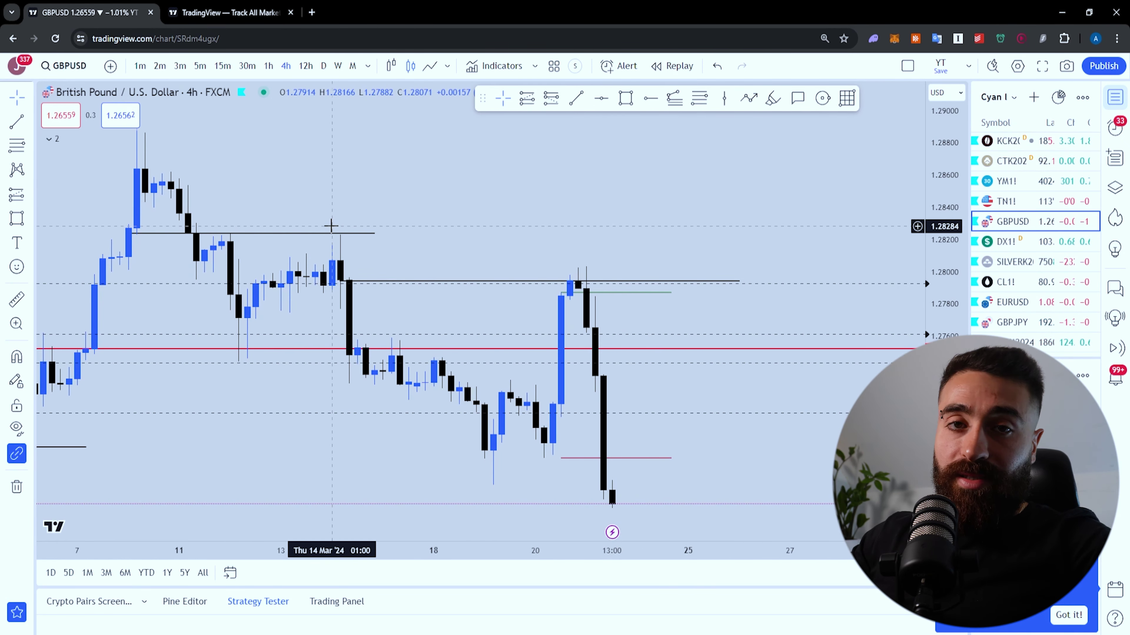
pyautogui.moveTo(401, 227); pyautogui.dragTo(418, 235)
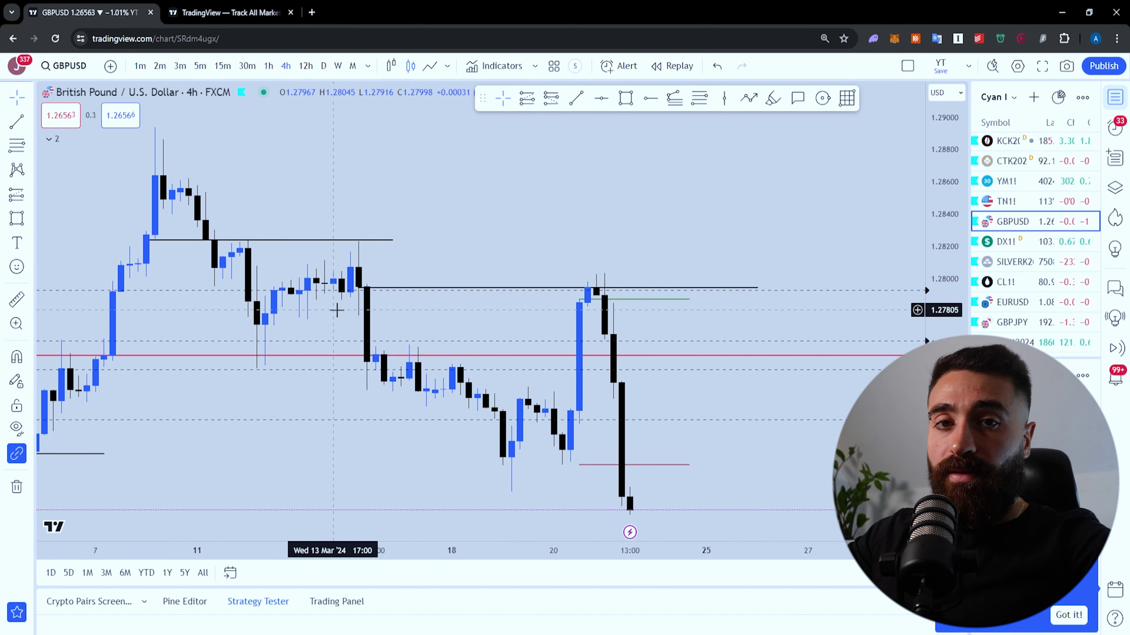
pyautogui.moveTo(380, 244); pyautogui.dragTo(391, 272)
pyautogui.moveTo(382, 224); pyautogui.dragTo(405, 214)
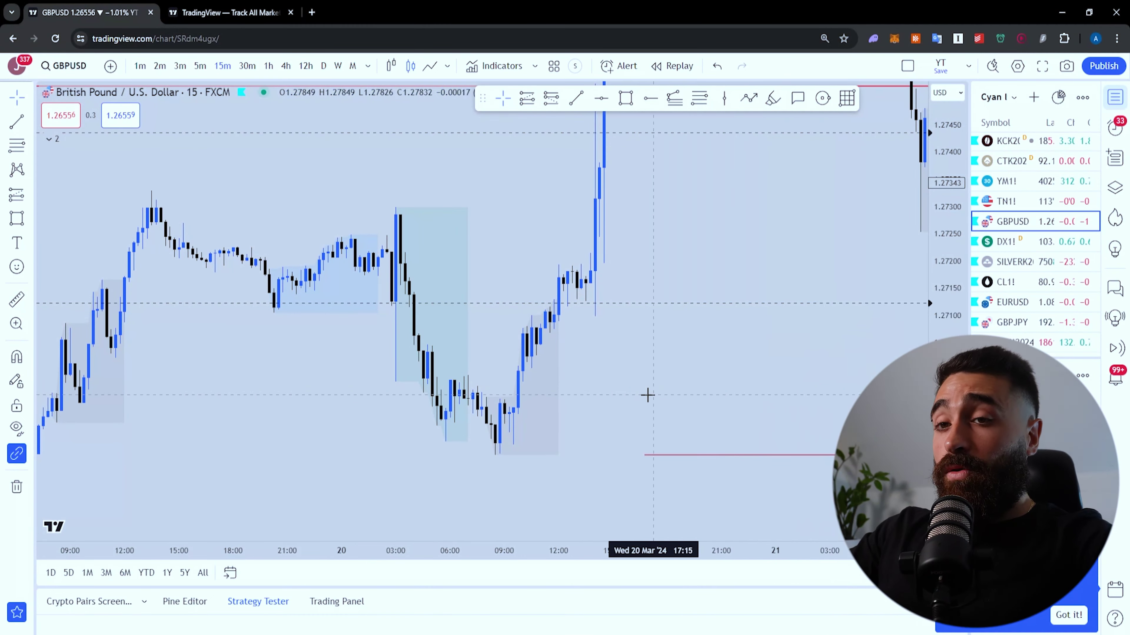
# - Draw a horizontal trend line at about 1.2703 from the 20 March 04:45 candle to about 14:30
pyautogui.moveTo(647, 395)
pyautogui.mouseDown()
pyautogui.moveTo(663, 389)
pyautogui.moveTo(648, 373)
pyautogui.moveTo(633, 378)
pyautogui.moveTo(648, 385)
pyautogui.mouseUp()
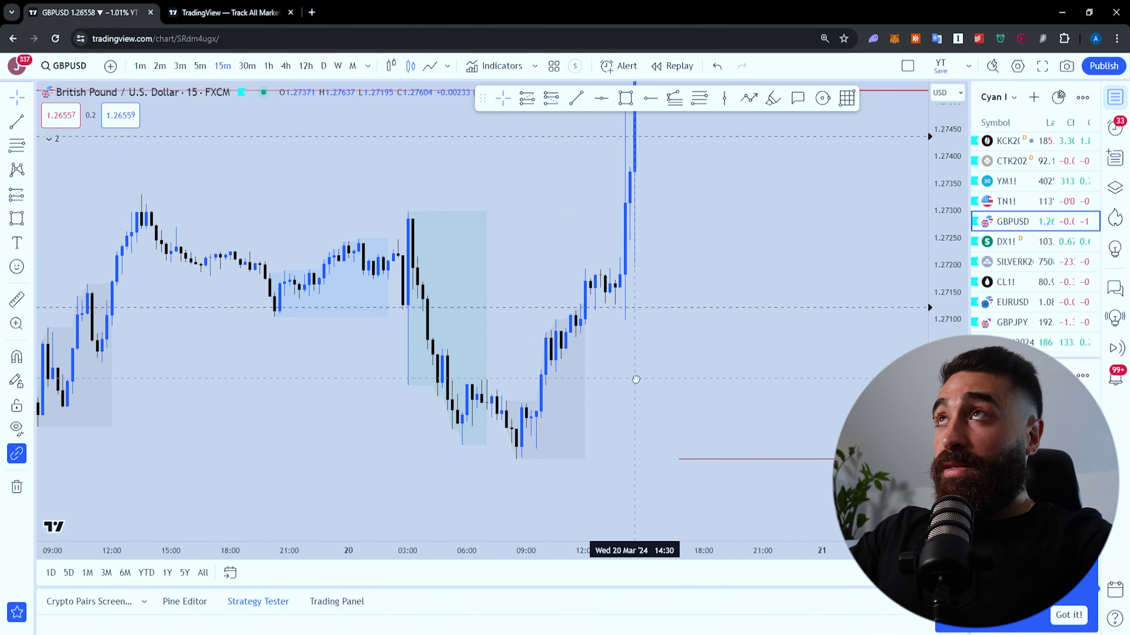
pyautogui.click(577, 102)
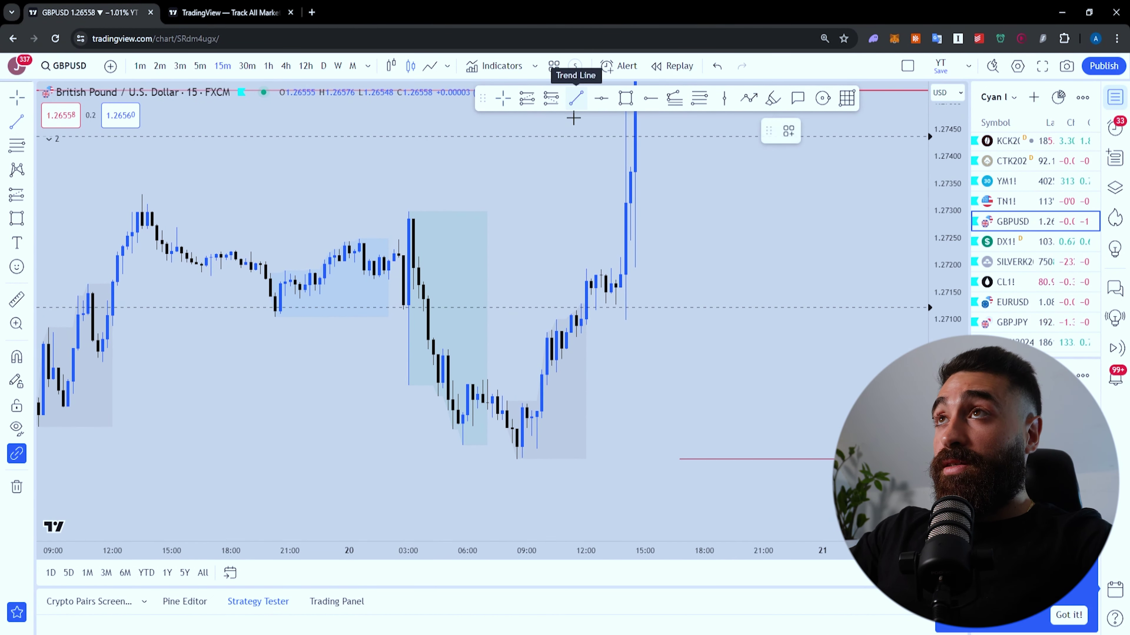
pyautogui.click(442, 355)
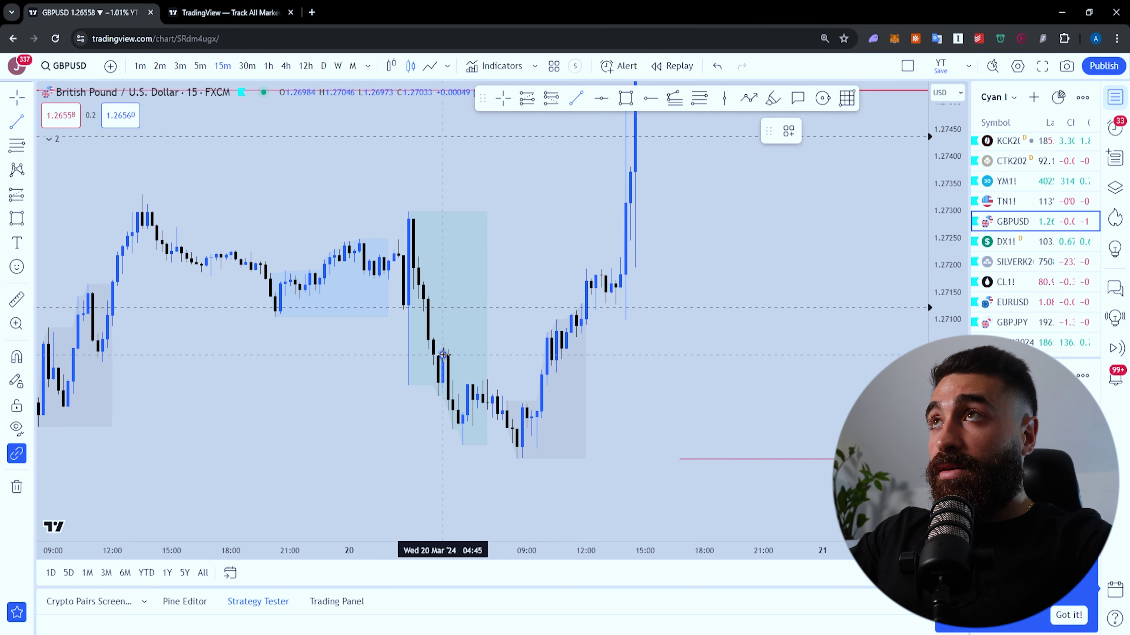
pyautogui.click(631, 355)
pyautogui.click(637, 377)
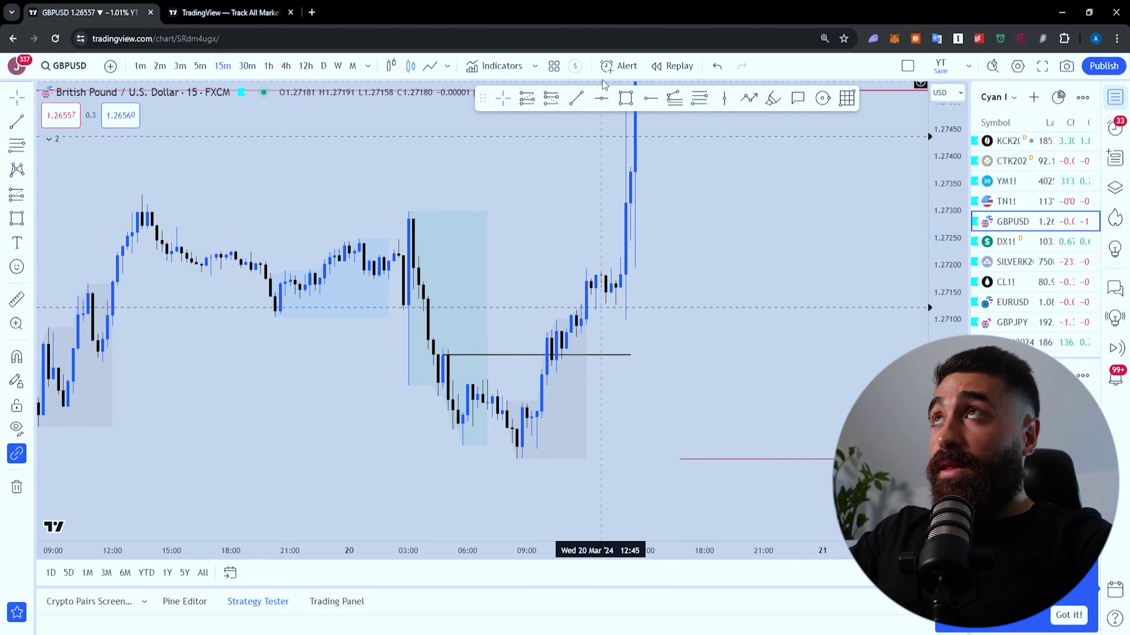
pyautogui.moveTo(491, 278); pyautogui.dragTo(462, 265)
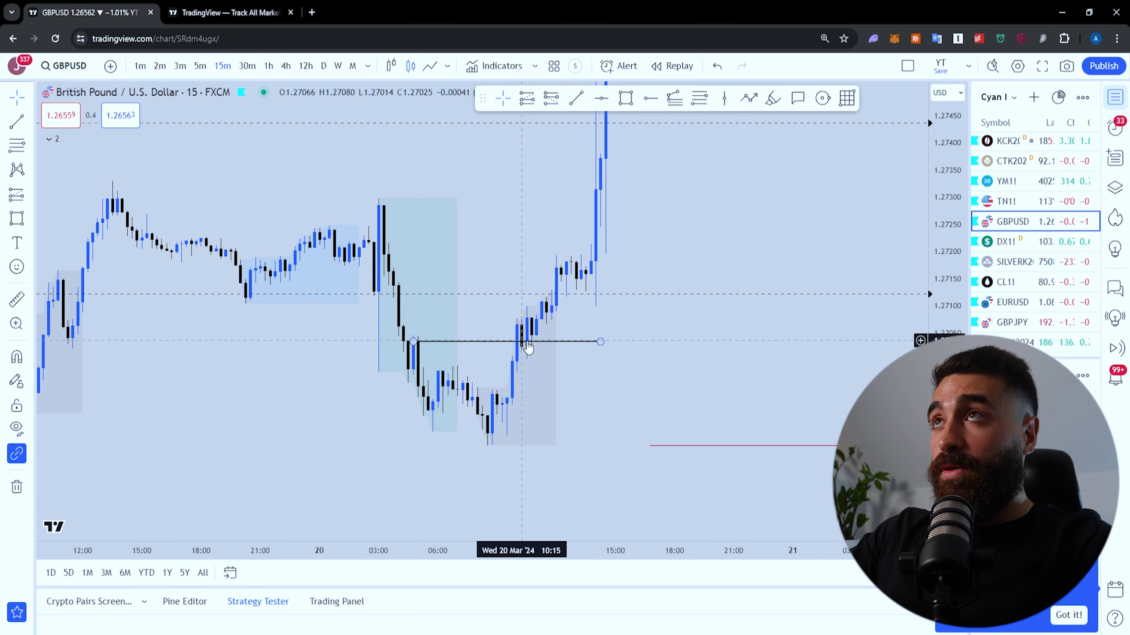
# - Start a bar replay of GBPUSD from the 20 March 10:00 candle
pyautogui.click(672, 66)
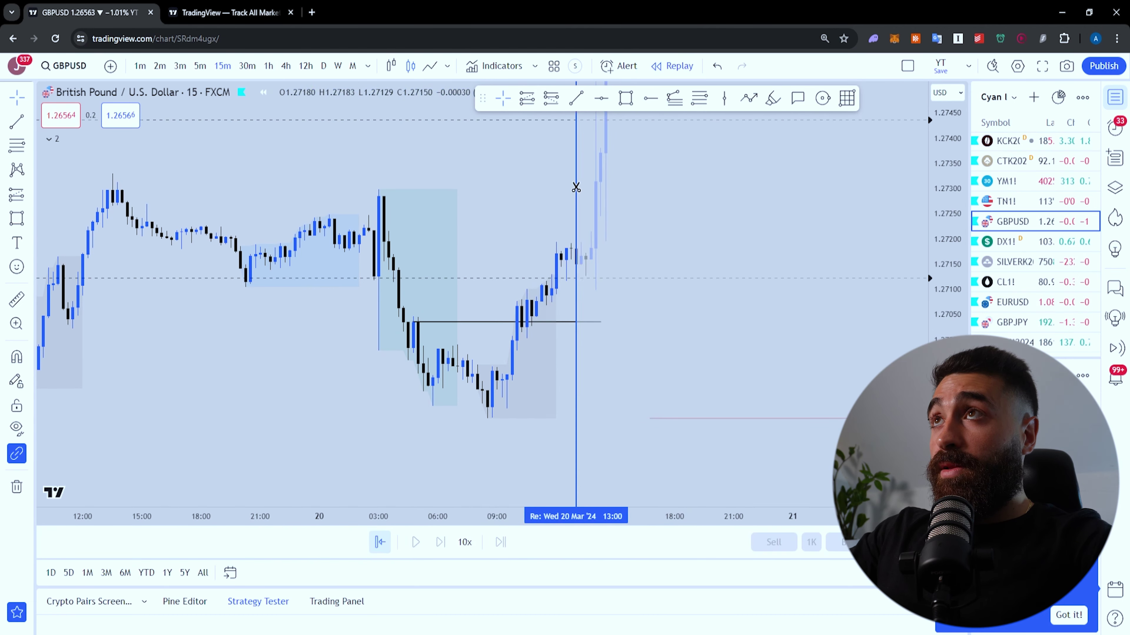
pyautogui.click(521, 227)
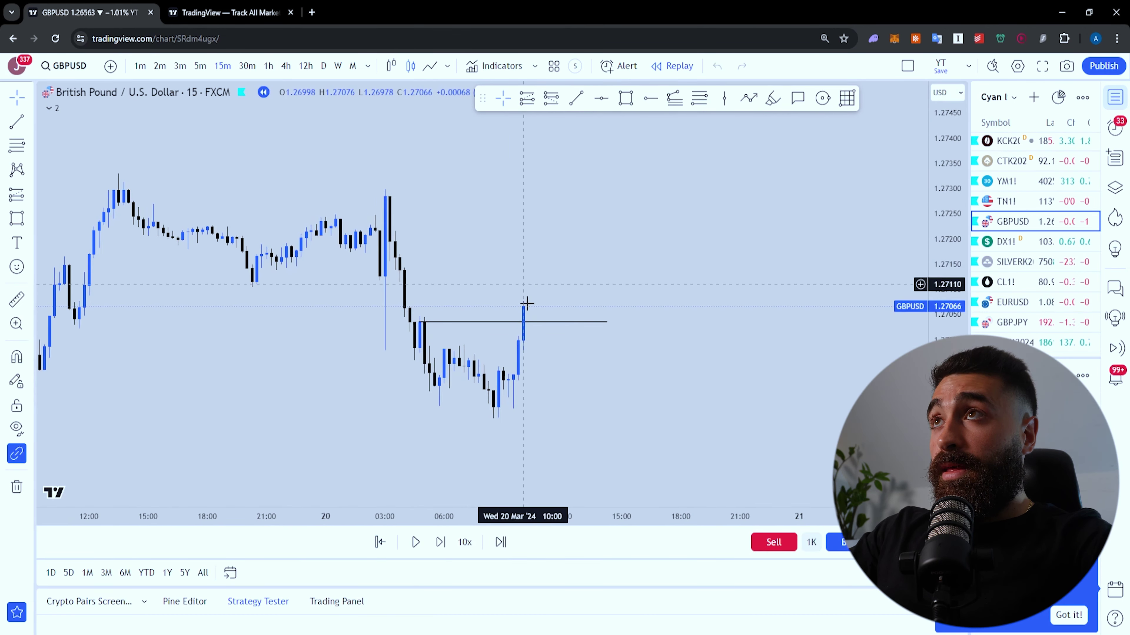
pyautogui.moveTo(690, 376); pyautogui.dragTo(396, 368)
pyautogui.scroll(2, 573, 365)
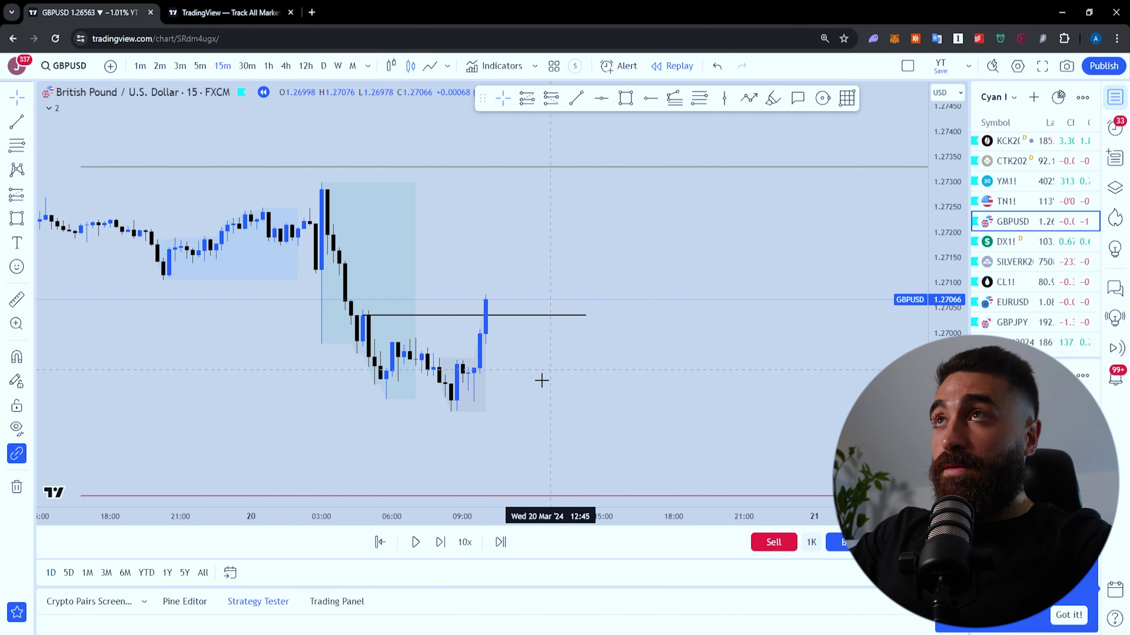
pyautogui.moveTo(550, 368); pyautogui.dragTo(542, 383)
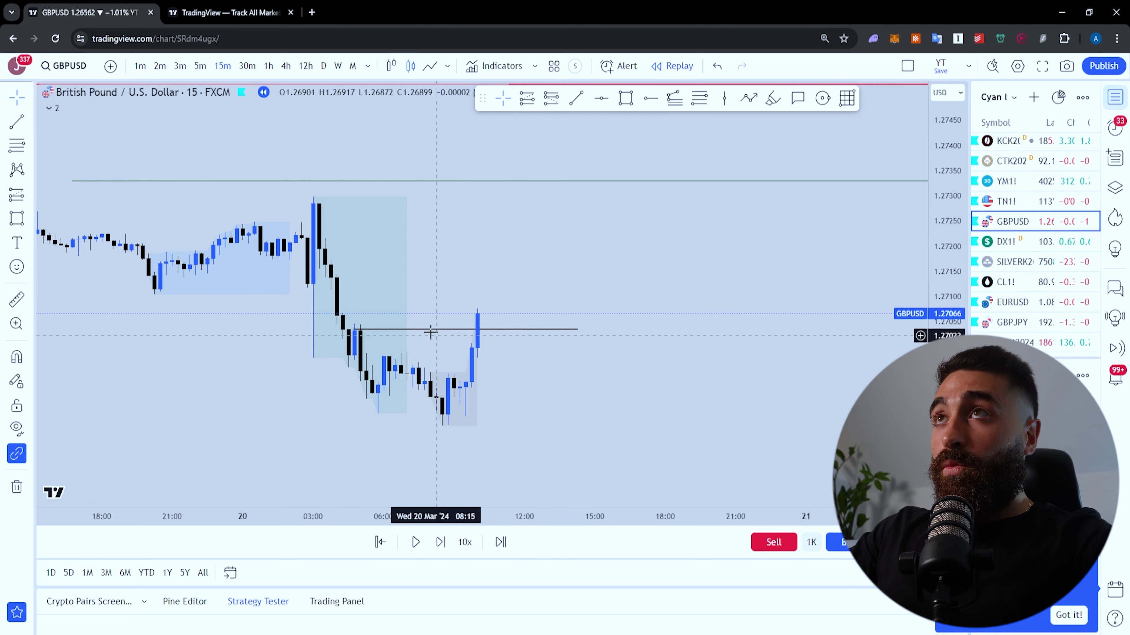
# - Highlight the zone just below the 1.2703 line with a yellow rectangle from 04:45 to 15:45 on 20 March
pyautogui.click(626, 95)
pyautogui.moveTo(354, 331)
pyautogui.mouseDown()
pyautogui.moveTo(401, 356)
pyautogui.moveTo(614, 358)
pyautogui.mouseUp()
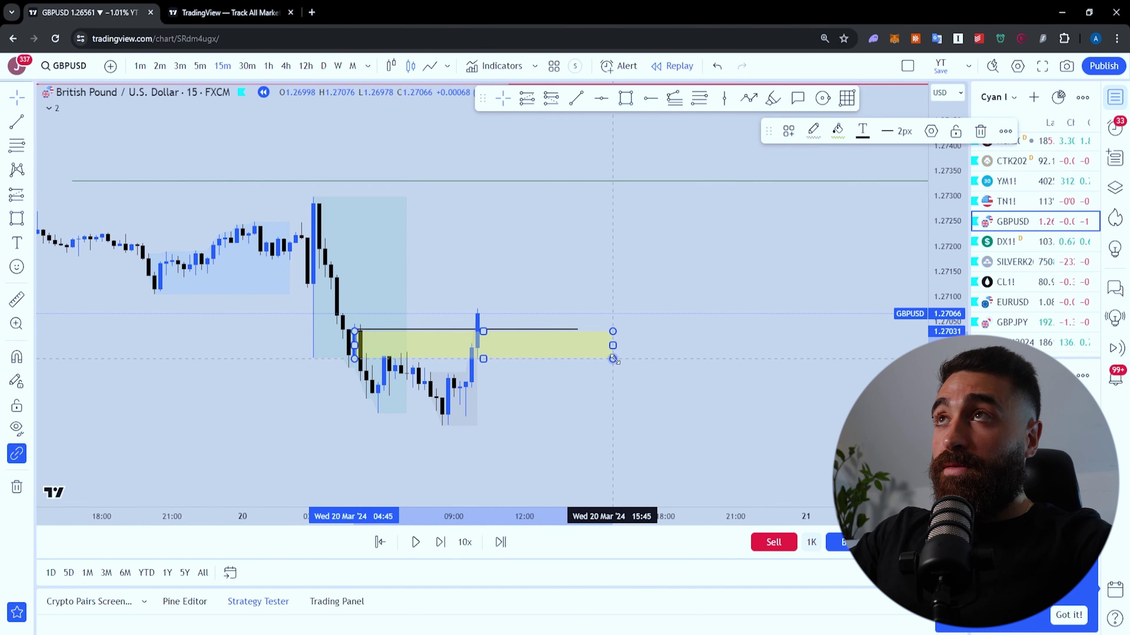
pyautogui.click(594, 464)
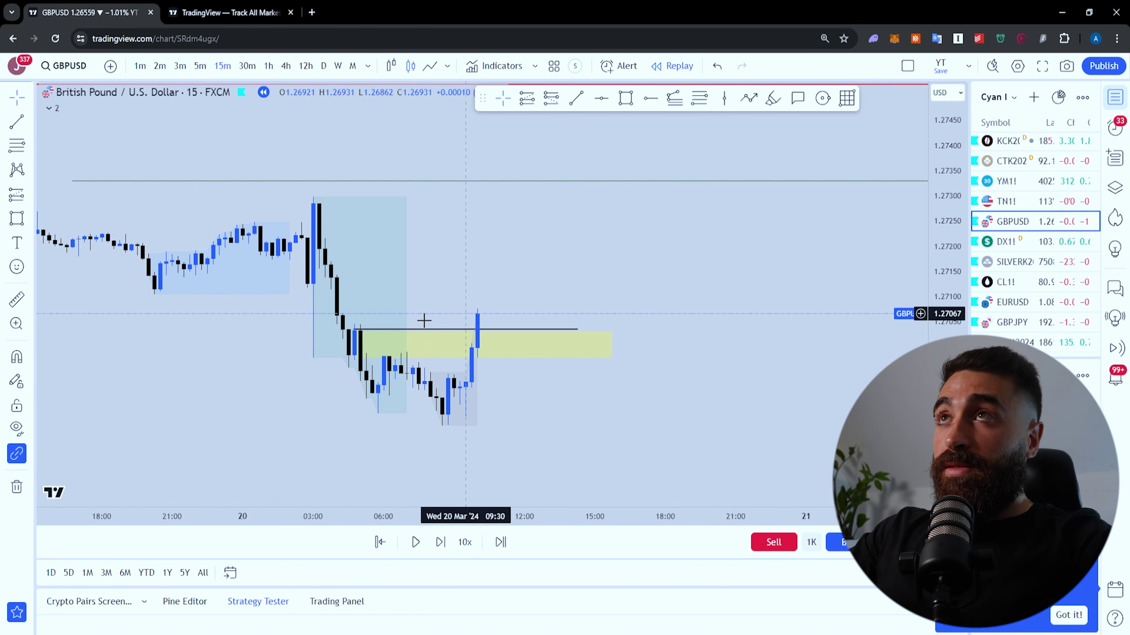
# - Step the replay forward to the 20 March 10:30 candle as price retests the yellow zone
pyautogui.click(440, 543)
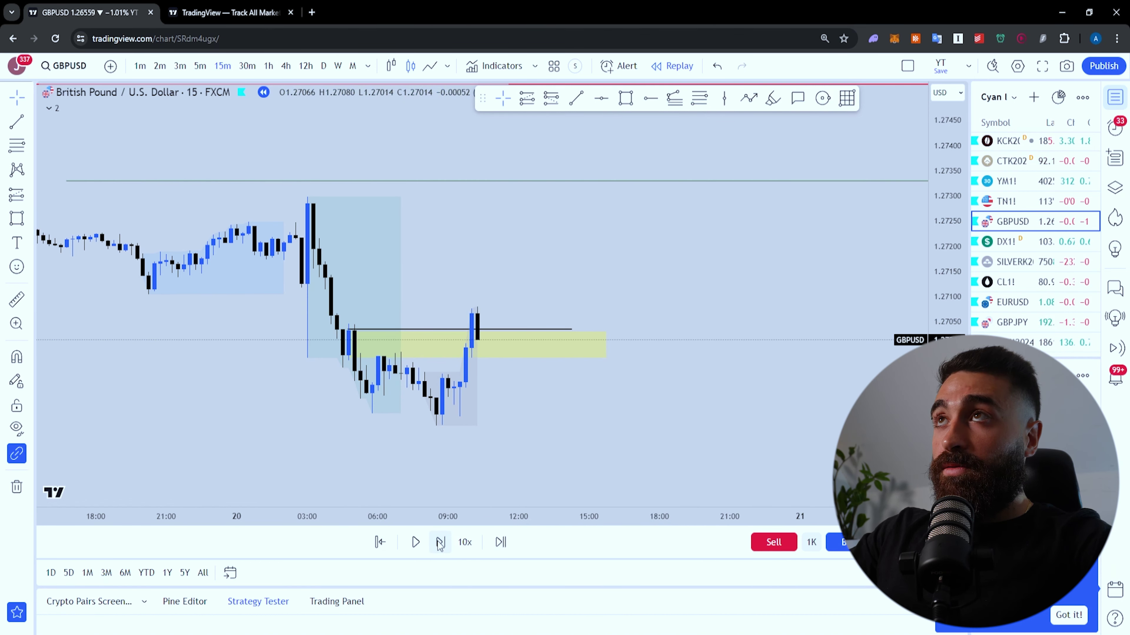
pyautogui.click(440, 543)
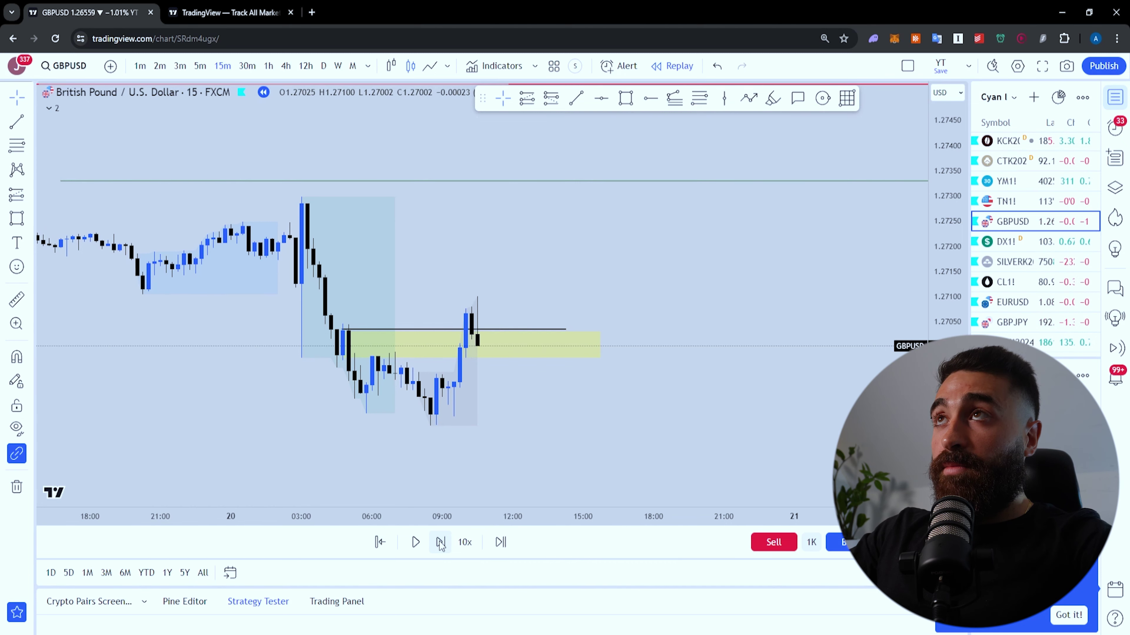
pyautogui.click(440, 543)
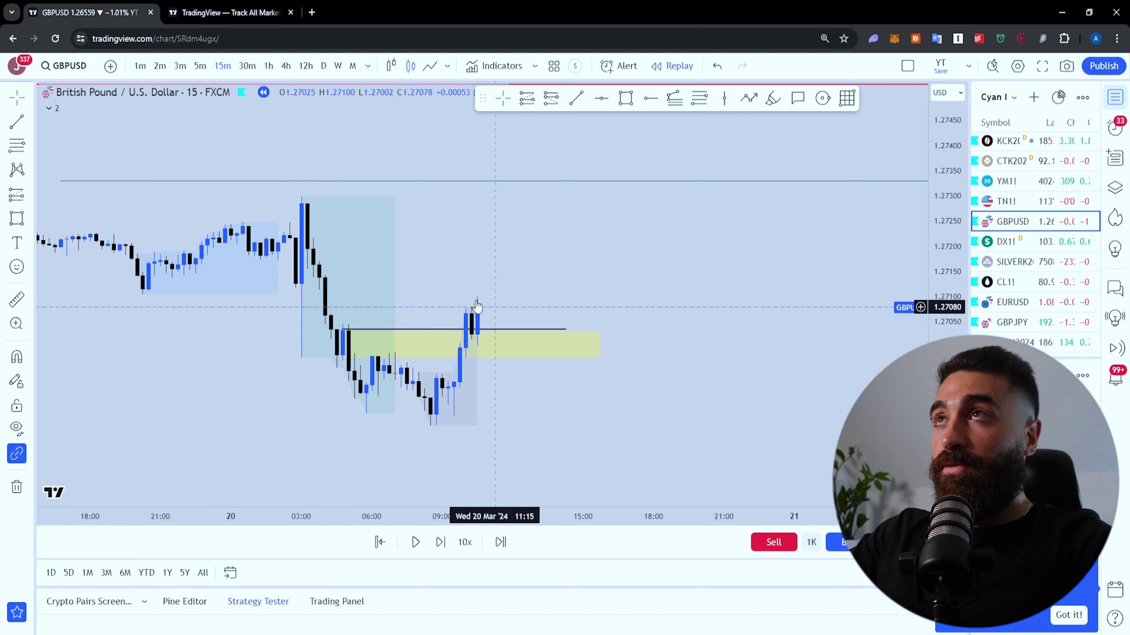
pyautogui.moveTo(531, 288); pyautogui.dragTo(515, 327)
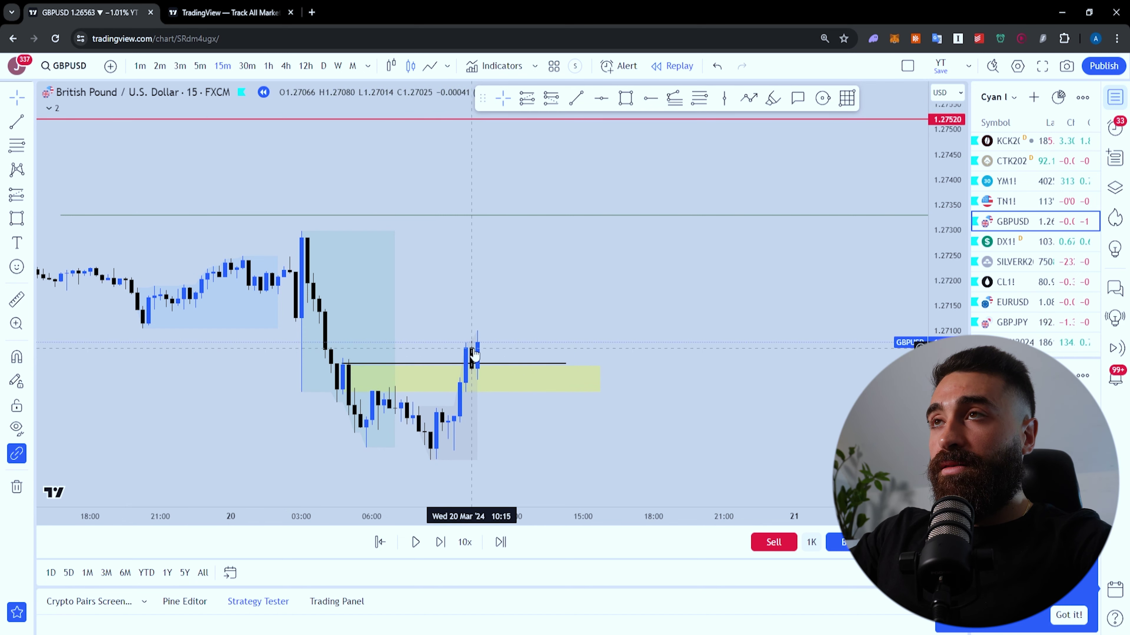
# - Place a long position at the 10:30 candle with entry about 1.27074 and stop about 1.26970, and raise its target to 1.27211
pyautogui.click(527, 98)
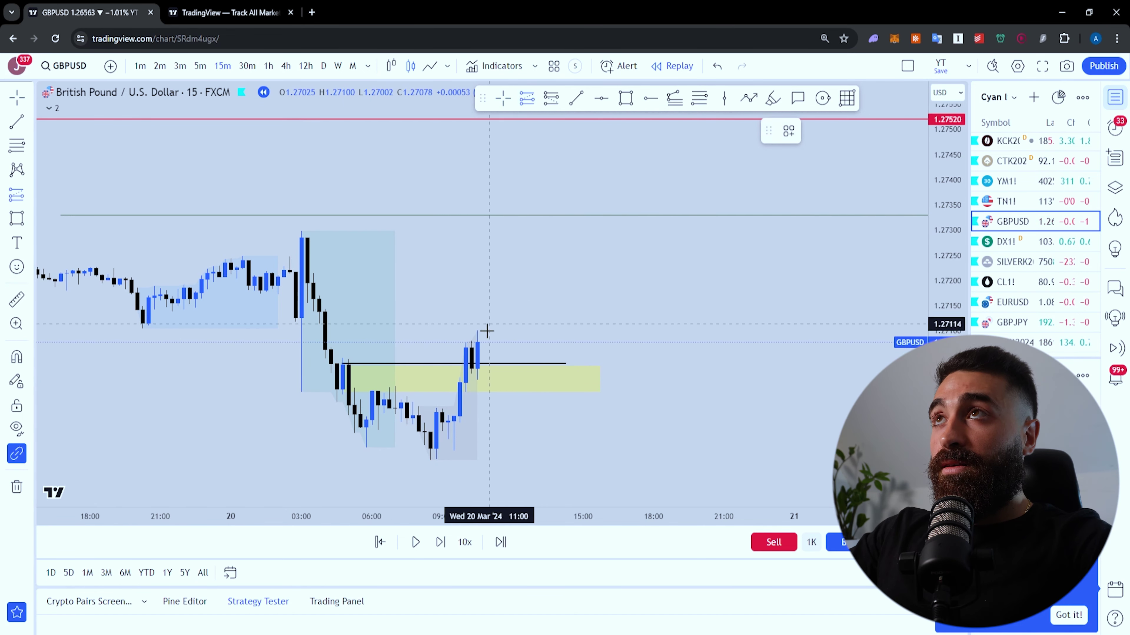
pyautogui.click(477, 344)
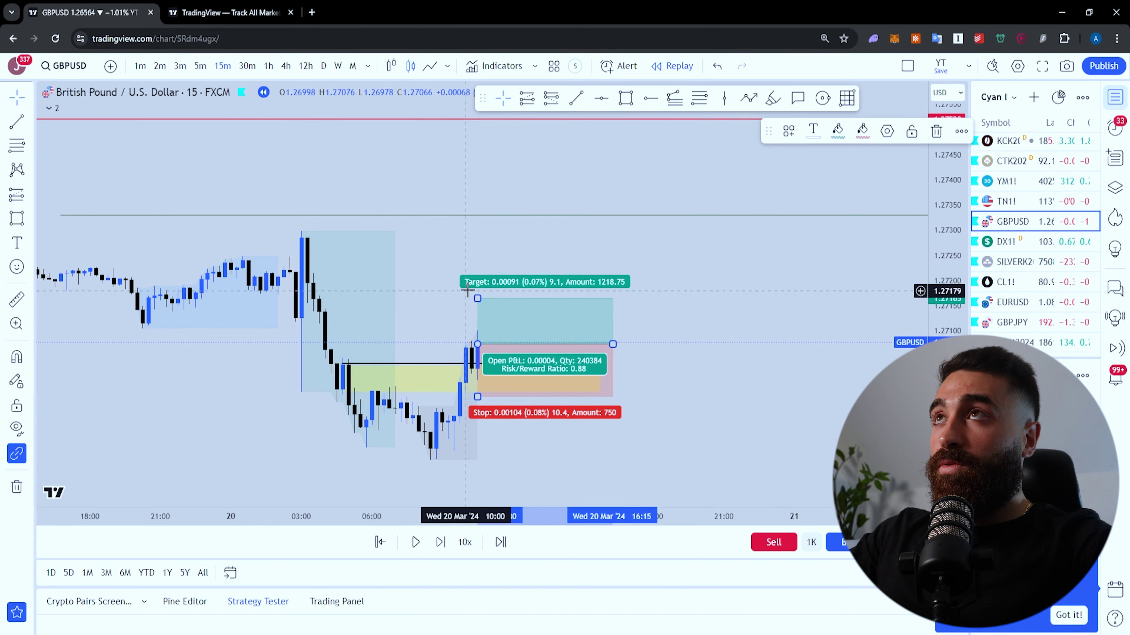
pyautogui.moveTo(479, 298); pyautogui.dragTo(478, 276)
pyautogui.moveTo(453, 293); pyautogui.dragTo(440, 295)
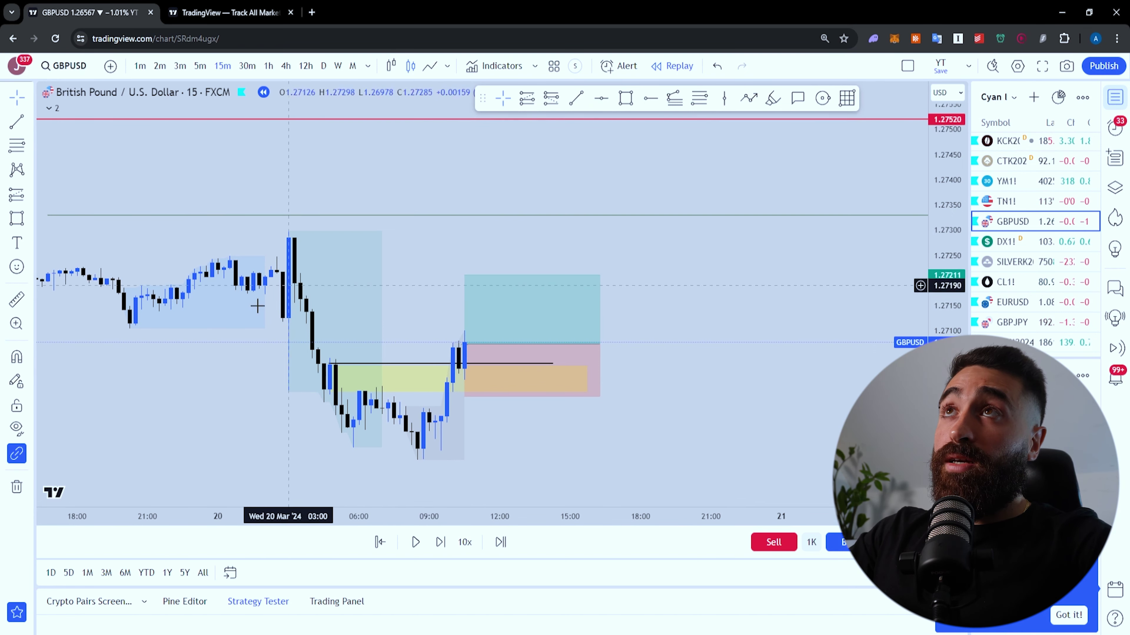
# - Switch to the 5-minute timeframe and draw horizontal trend lines at about 1.2719 and 1.2726 from the 20 March morning drop
pyautogui.press('5')
pyautogui.press('Return')
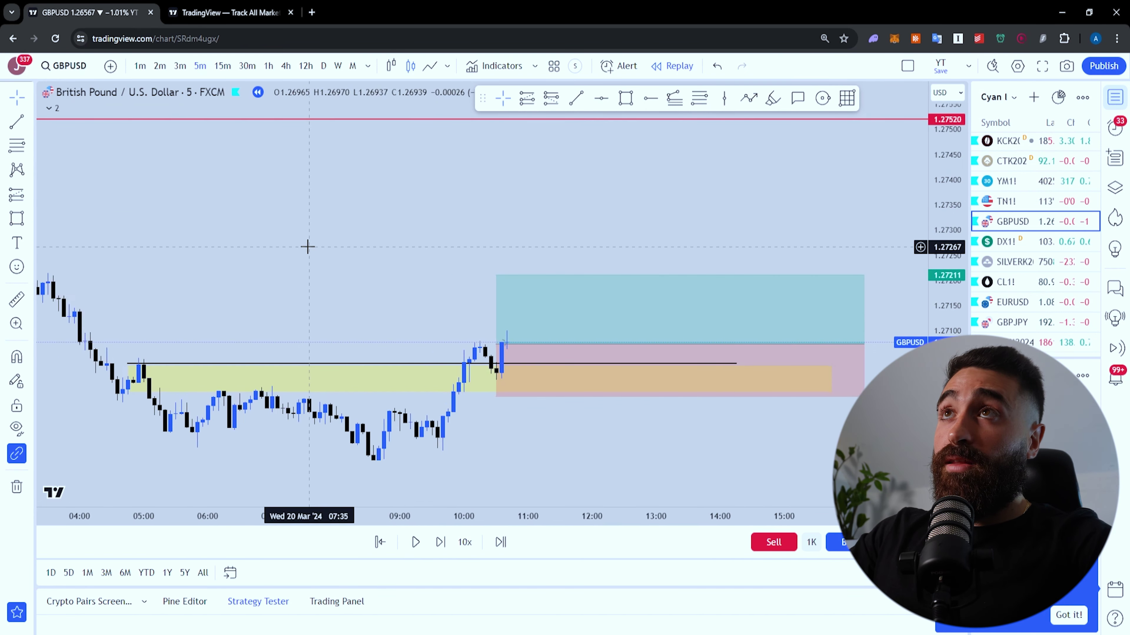
pyautogui.click(581, 103)
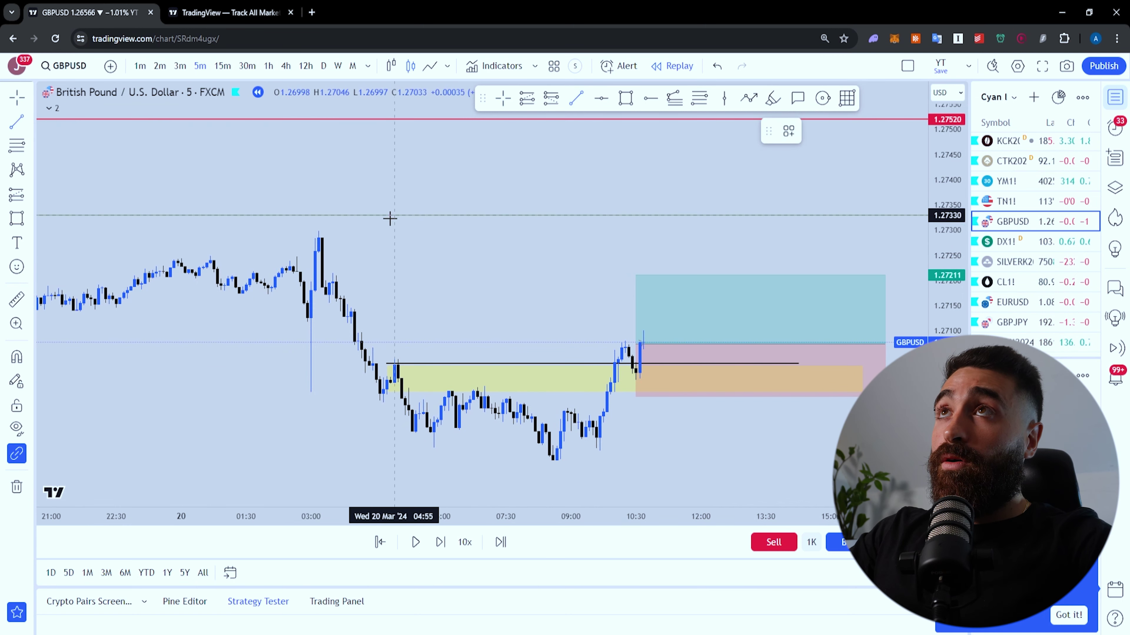
pyautogui.moveTo(333, 284); pyautogui.dragTo(769, 284)
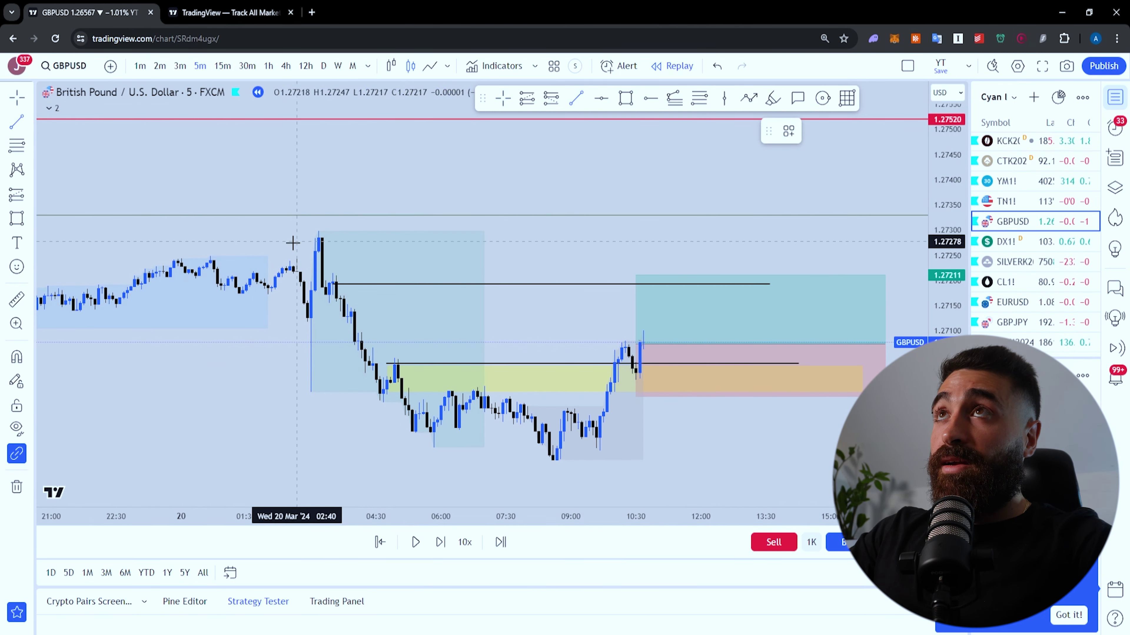
pyautogui.moveTo(316, 252); pyautogui.dragTo(787, 250)
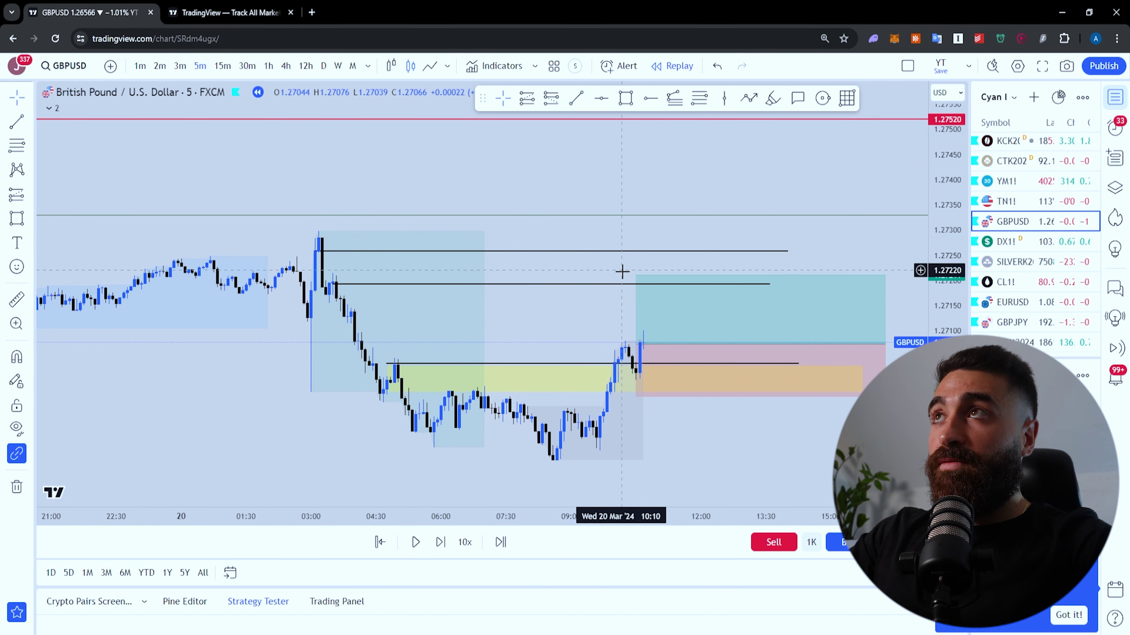
# - Advance the replay by single bars and continuous playback past the long position's target, pause it, and review the trade
pyautogui.click(439, 542)
pyautogui.click(439, 543)
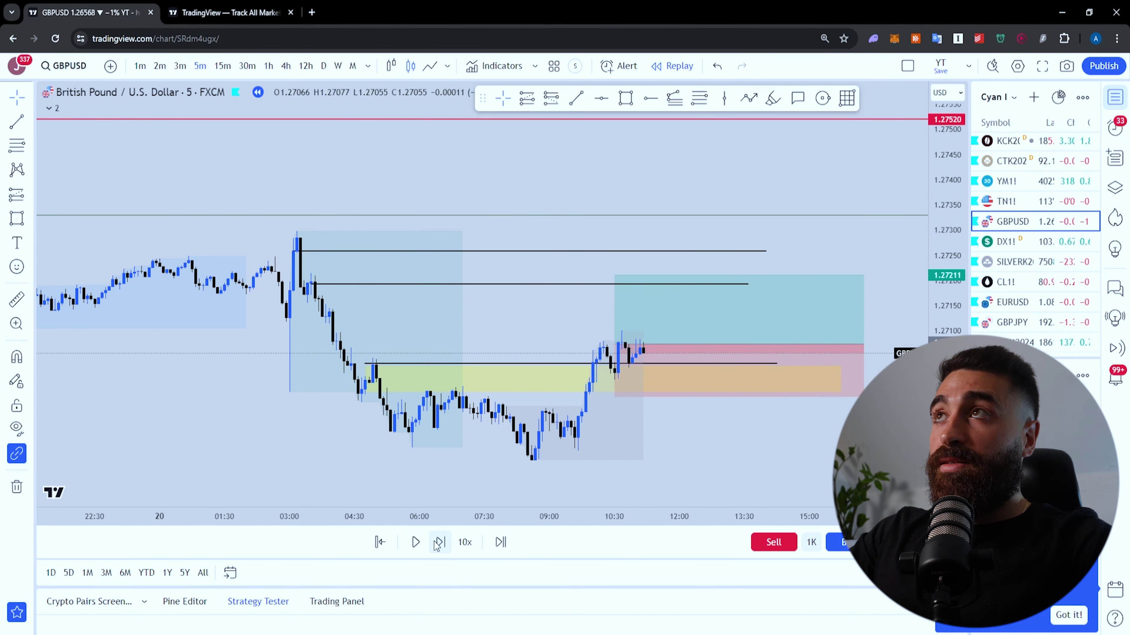
pyautogui.click(439, 542)
pyautogui.click(439, 543)
pyautogui.click(415, 542)
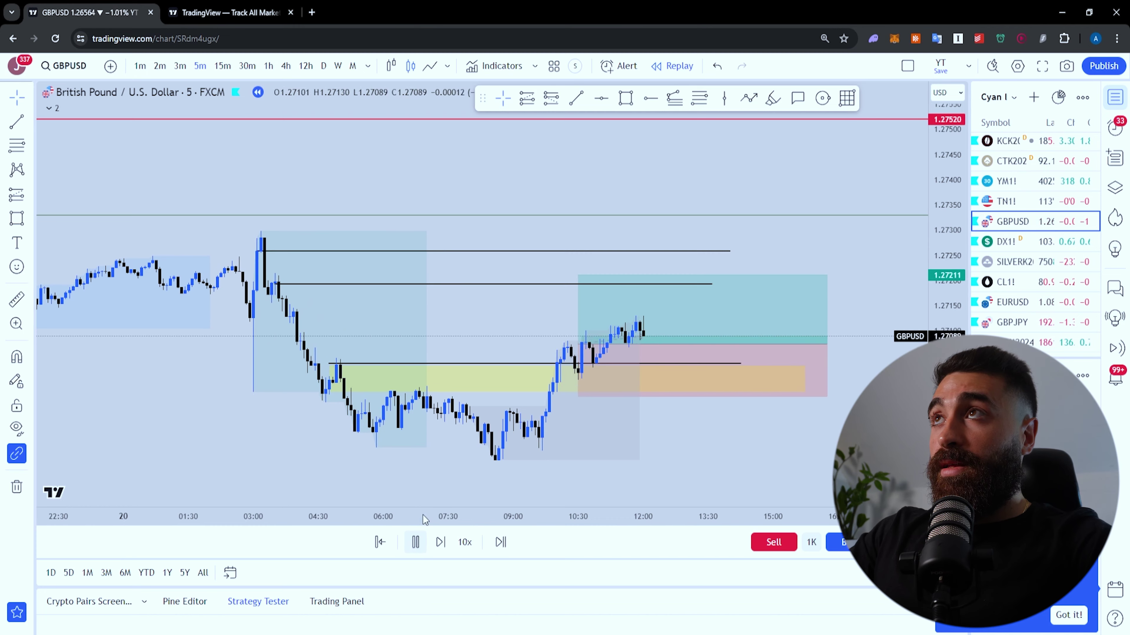
pyautogui.moveTo(432, 329); pyautogui.dragTo(418, 327)
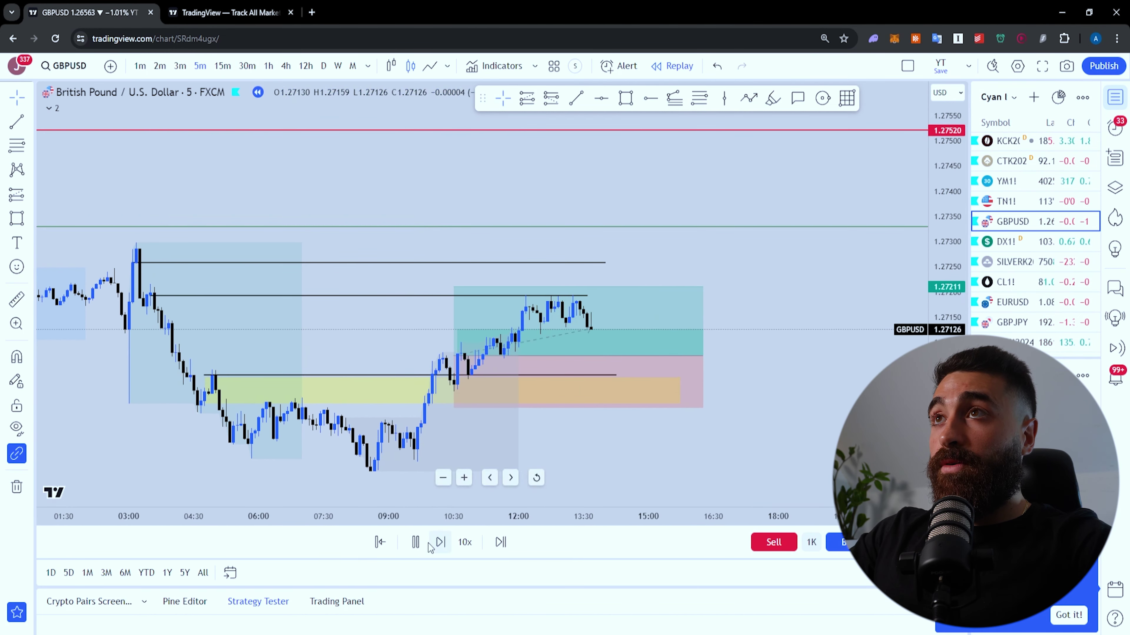
pyautogui.click(417, 543)
pyautogui.scroll(2, 449, 282)
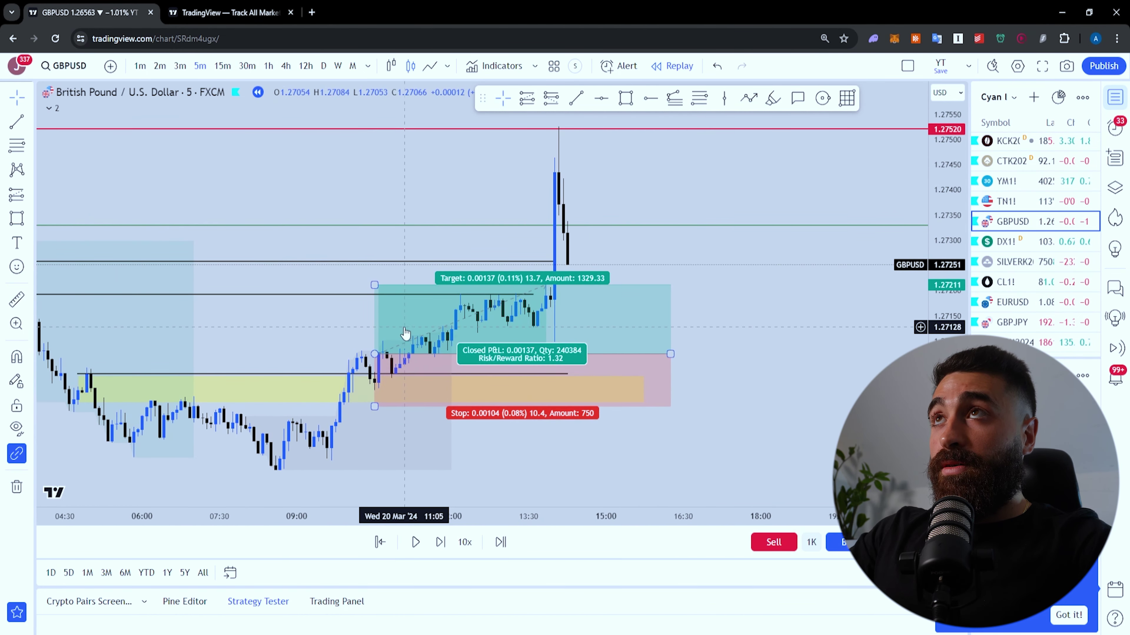
pyautogui.click(465, 295)
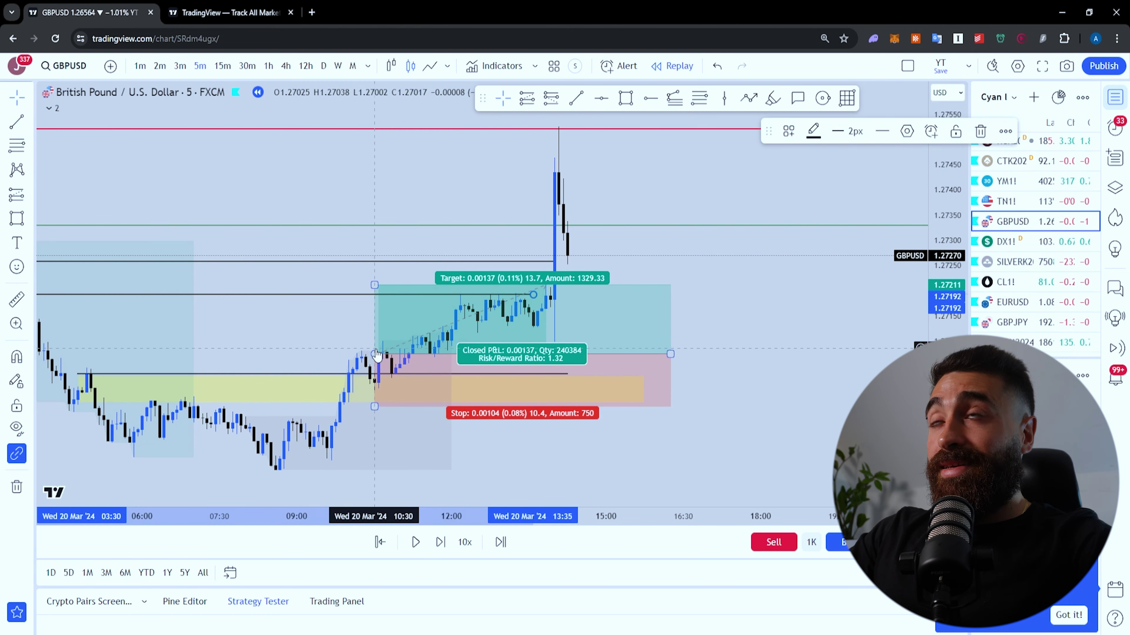
pyautogui.click(349, 326)
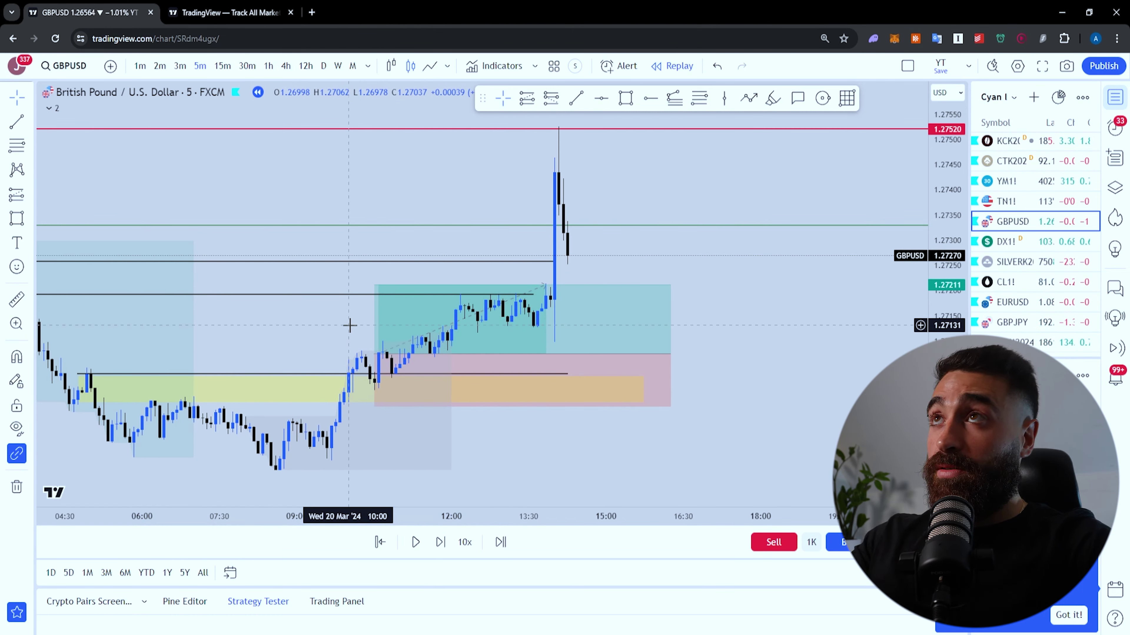
# - Return to the 15-minute timeframe and draw a horizontal trend line at about 1.2684 from the 19 March 04:30 candle
pyautogui.click(222, 66)
pyautogui.moveTo(378, 307); pyautogui.dragTo(617, 249)
pyautogui.scroll(5, 592, 295)
pyautogui.moveTo(598, 367); pyautogui.dragTo(648, 336)
pyautogui.scroll(4, 649, 335)
pyautogui.moveTo(503, 383); pyautogui.dragTo(687, 355)
pyautogui.moveTo(590, 356); pyautogui.dragTo(607, 355)
pyautogui.click(576, 98)
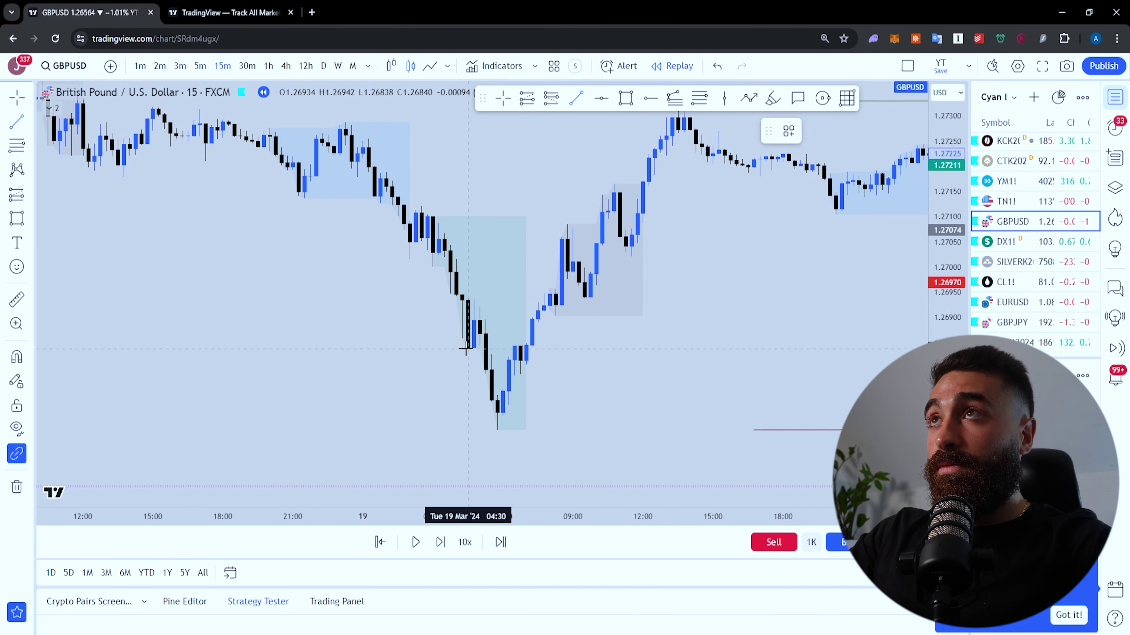
pyautogui.keyDown('shift'); pyautogui.click(579, 345); pyautogui.keyUp('shift')
pyautogui.click(503, 354)
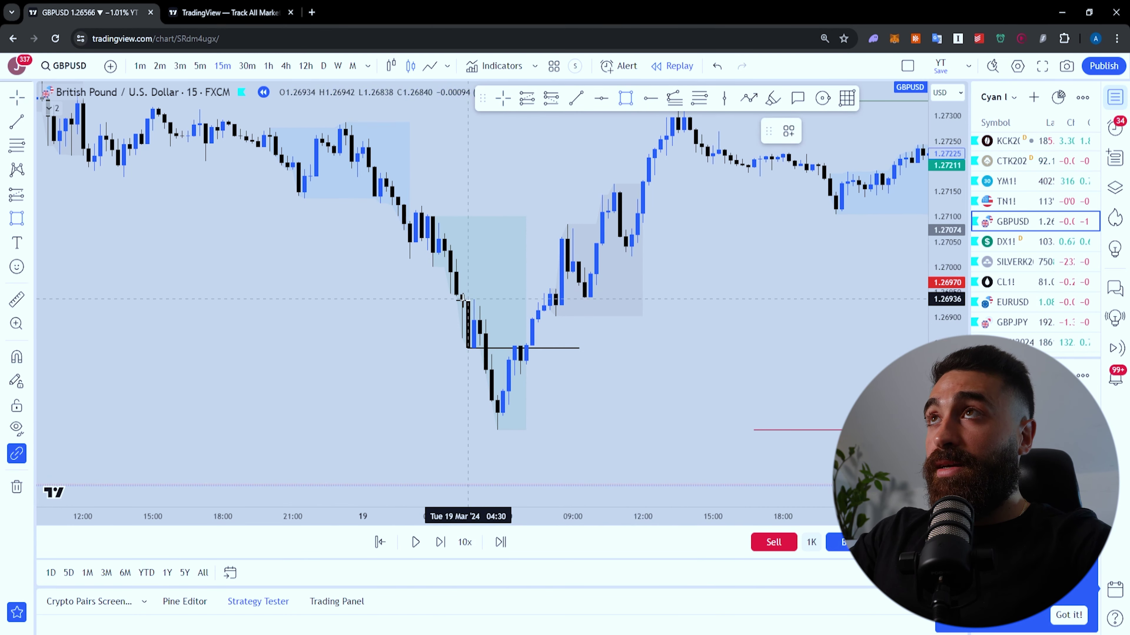
# - Highlight the 19 March 04:30 swing above the line and the retest near 07:00 with yellow rectangles
pyautogui.moveTo(467, 312); pyautogui.dragTo(491, 348)
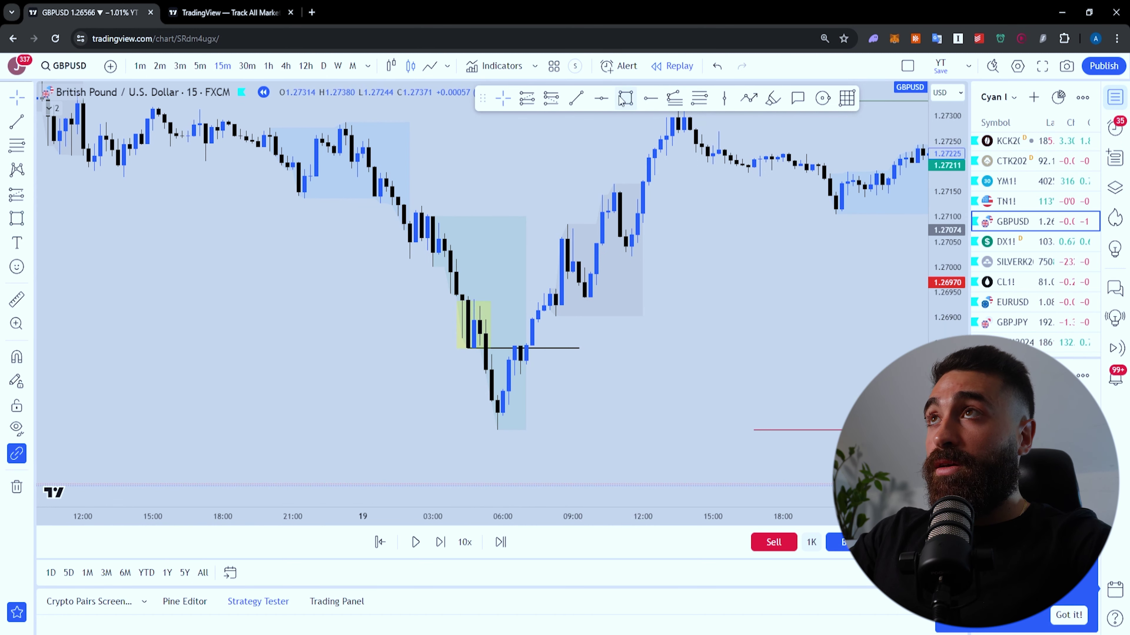
pyautogui.moveTo(530, 368); pyautogui.dragTo(531, 367)
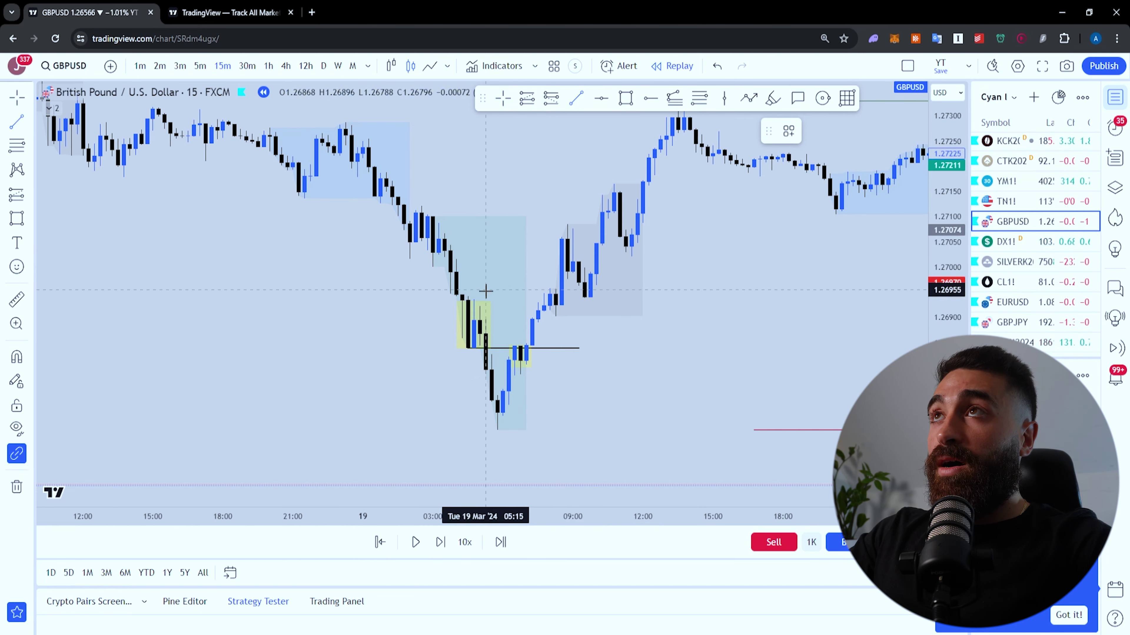
# - Draw a horizontal trend line at about 1.2690 from the 19 March 04:45 candle and highlight the retest above it in yellow
pyautogui.moveTo(473, 320)
pyautogui.mouseDown()
pyautogui.moveTo(654, 319)
pyautogui.moveTo(577, 357)
pyautogui.mouseUp()
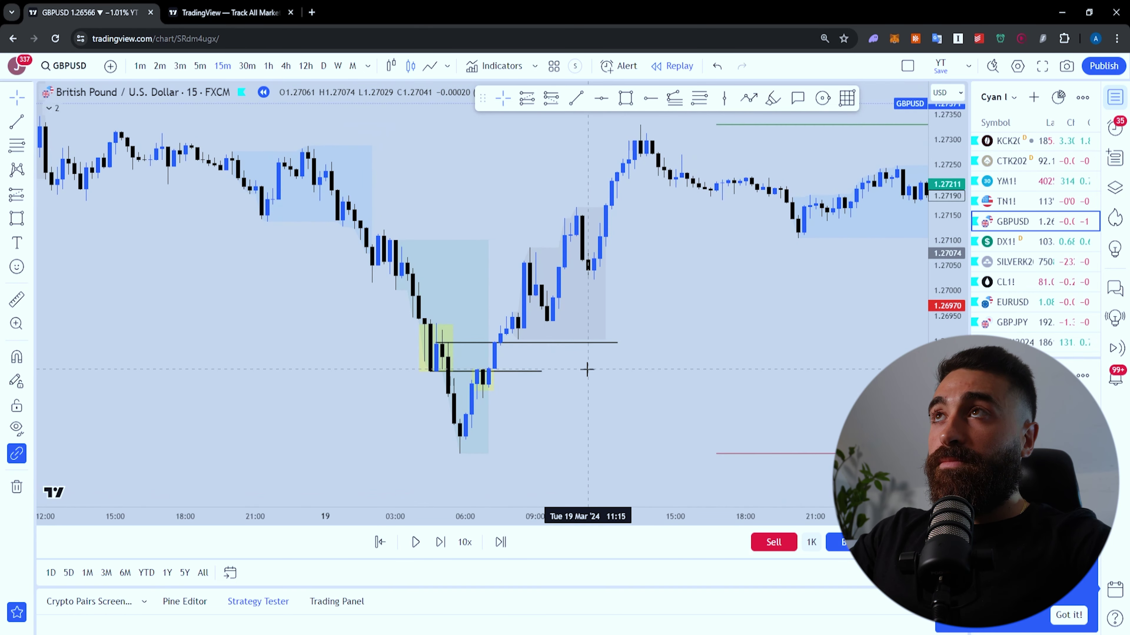
pyautogui.click(623, 99)
pyautogui.click(522, 346)
pyautogui.press('Escape')
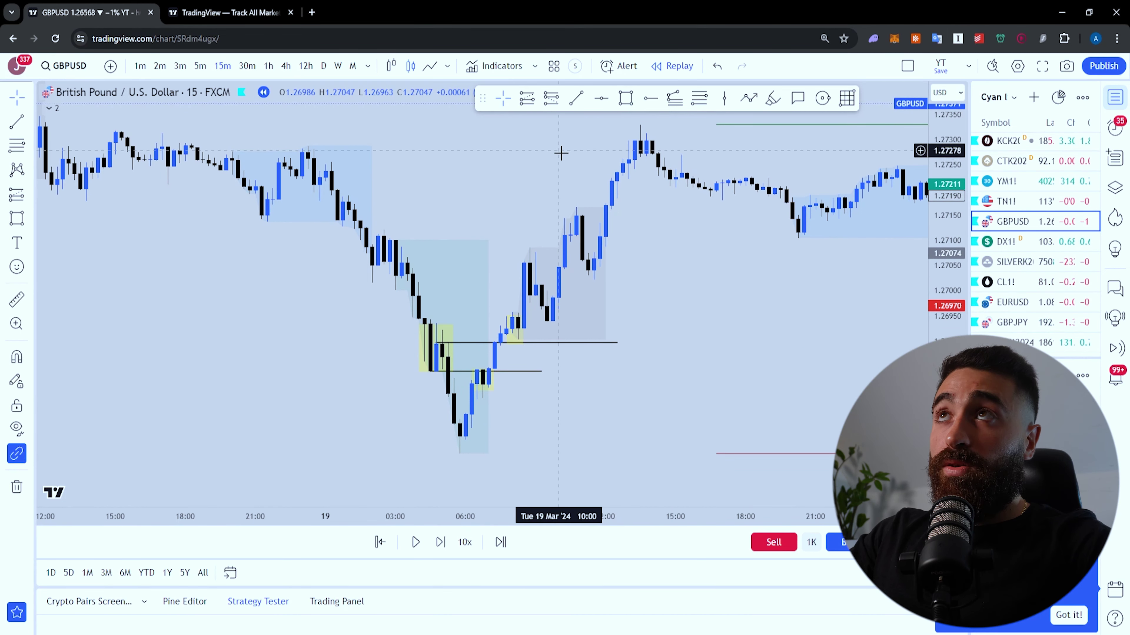
# - Draw a horizontal trend line at about 1.2726 from the late 18 March swing high to about 15:45 on 19 March
pyautogui.moveTo(511, 199); pyautogui.dragTo(454, 240)
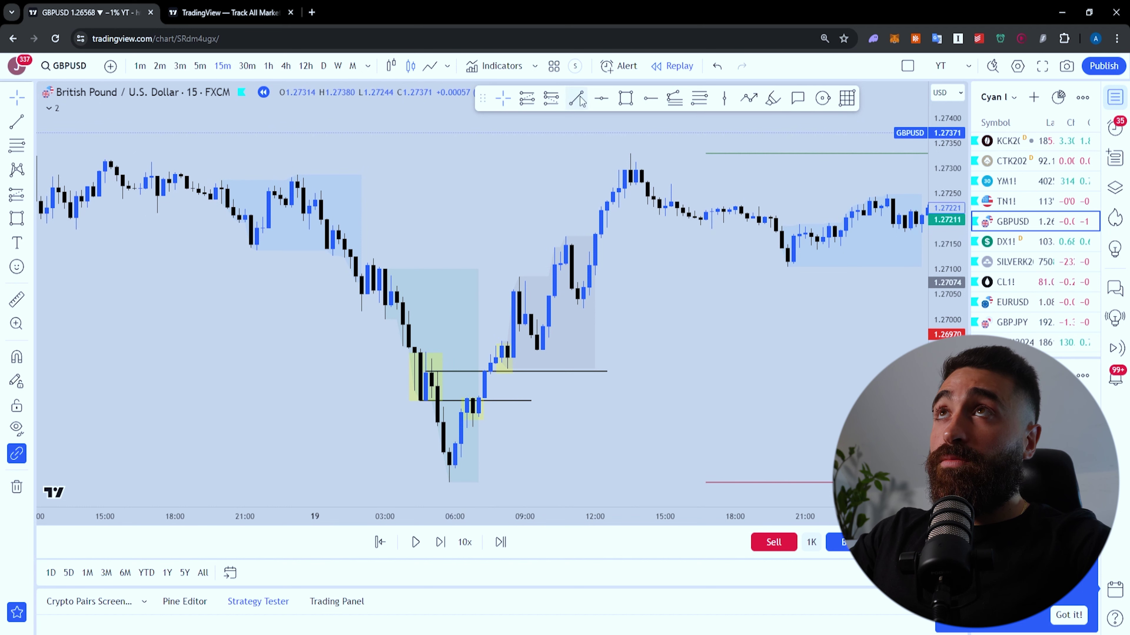
pyautogui.moveTo(298, 187); pyautogui.dragTo(682, 189)
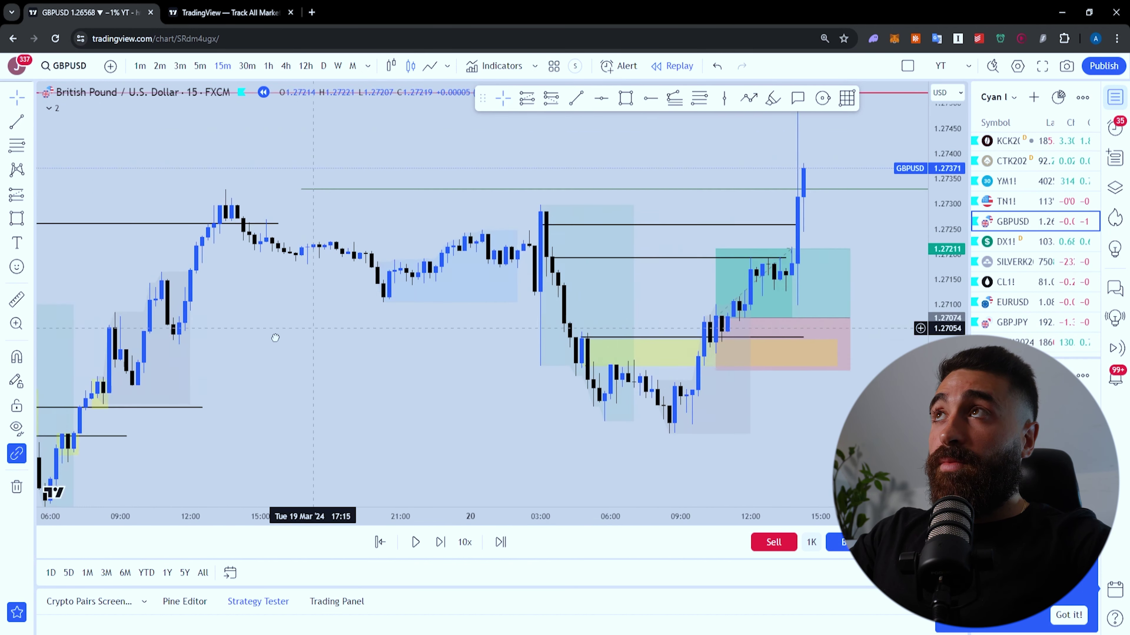
pyautogui.moveTo(316, 334)
pyautogui.mouseDown()
pyautogui.moveTo(245, 346)
pyautogui.moveTo(305, 323)
pyautogui.mouseUp()
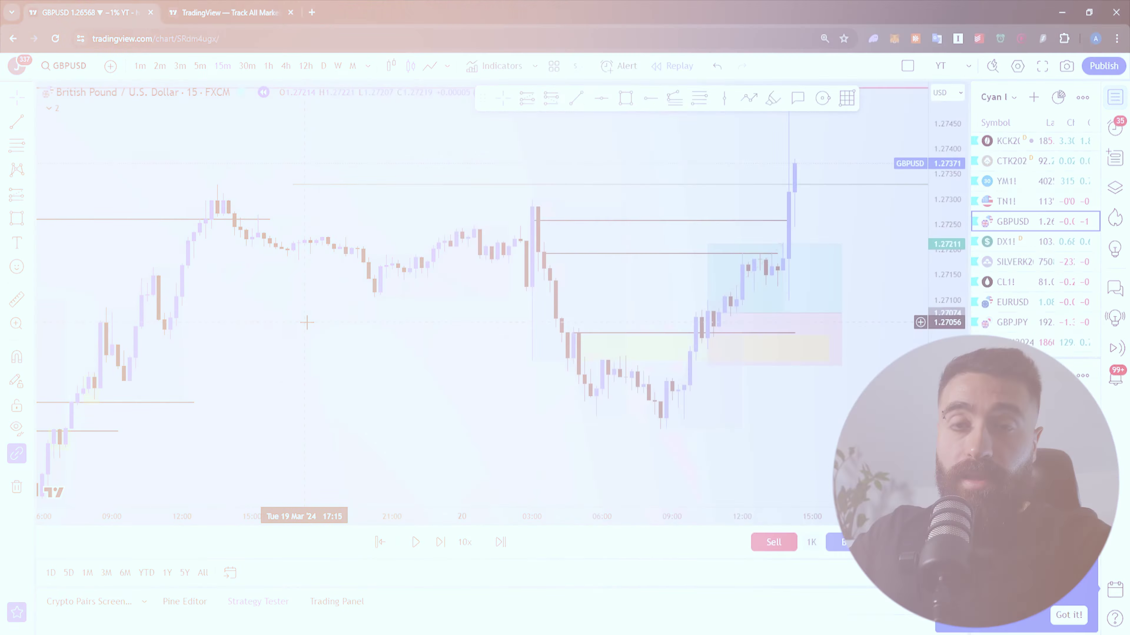